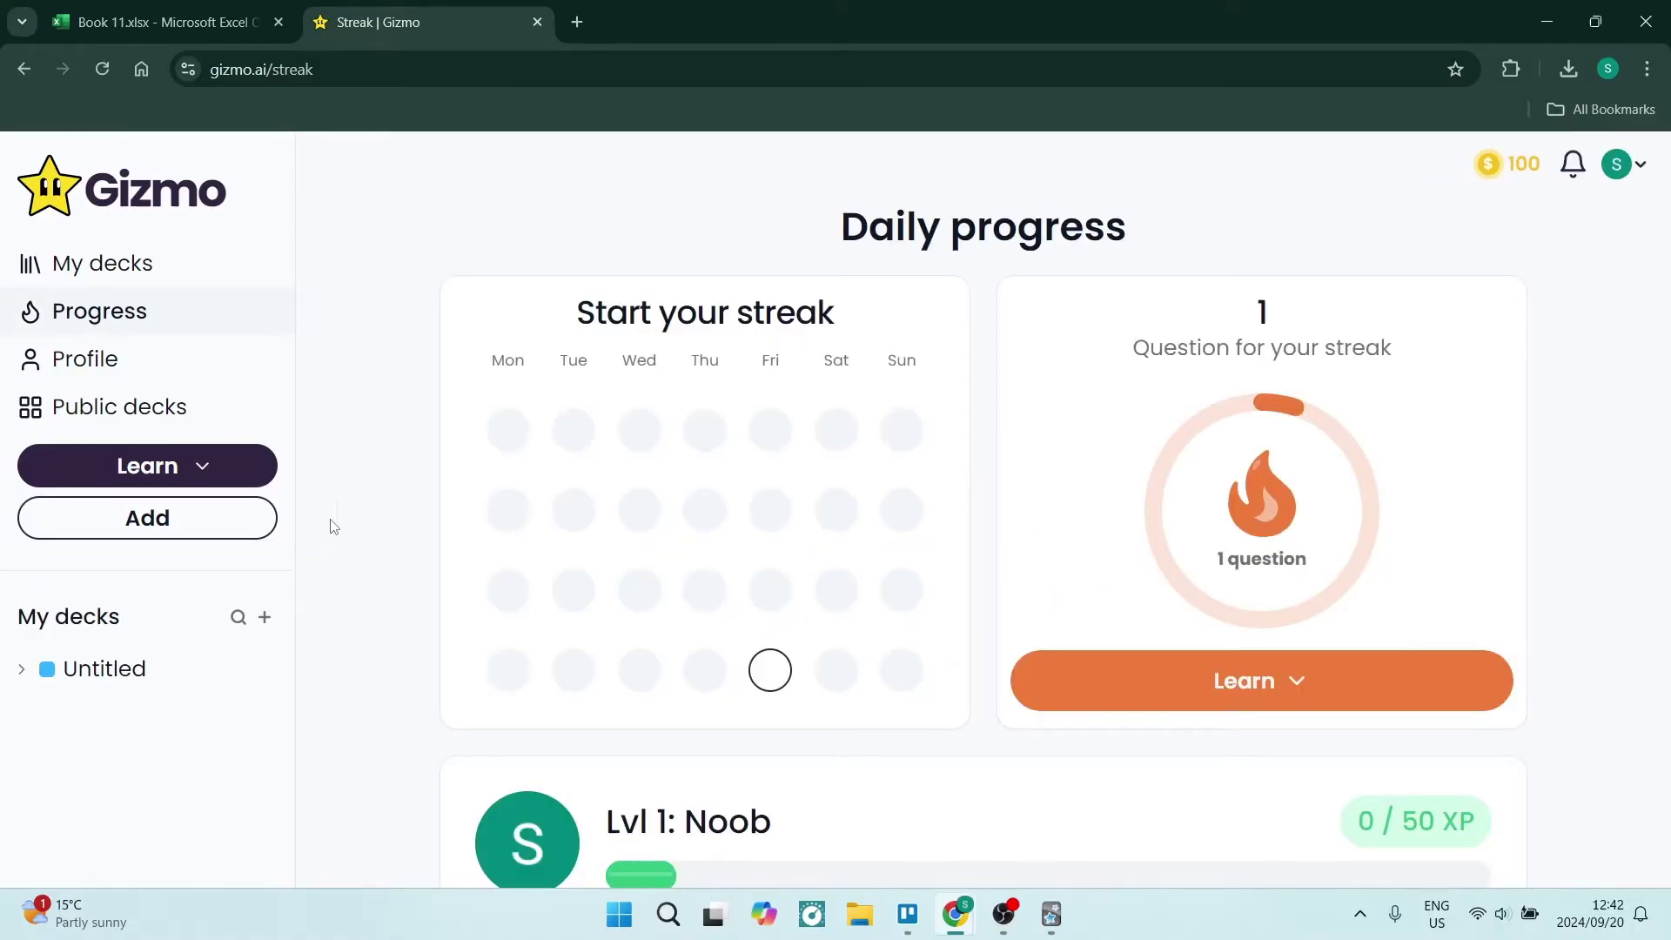
Step: Create a new deck named 'Music' under My decks
{"action": "left_click", "coordinate": [265, 618]}
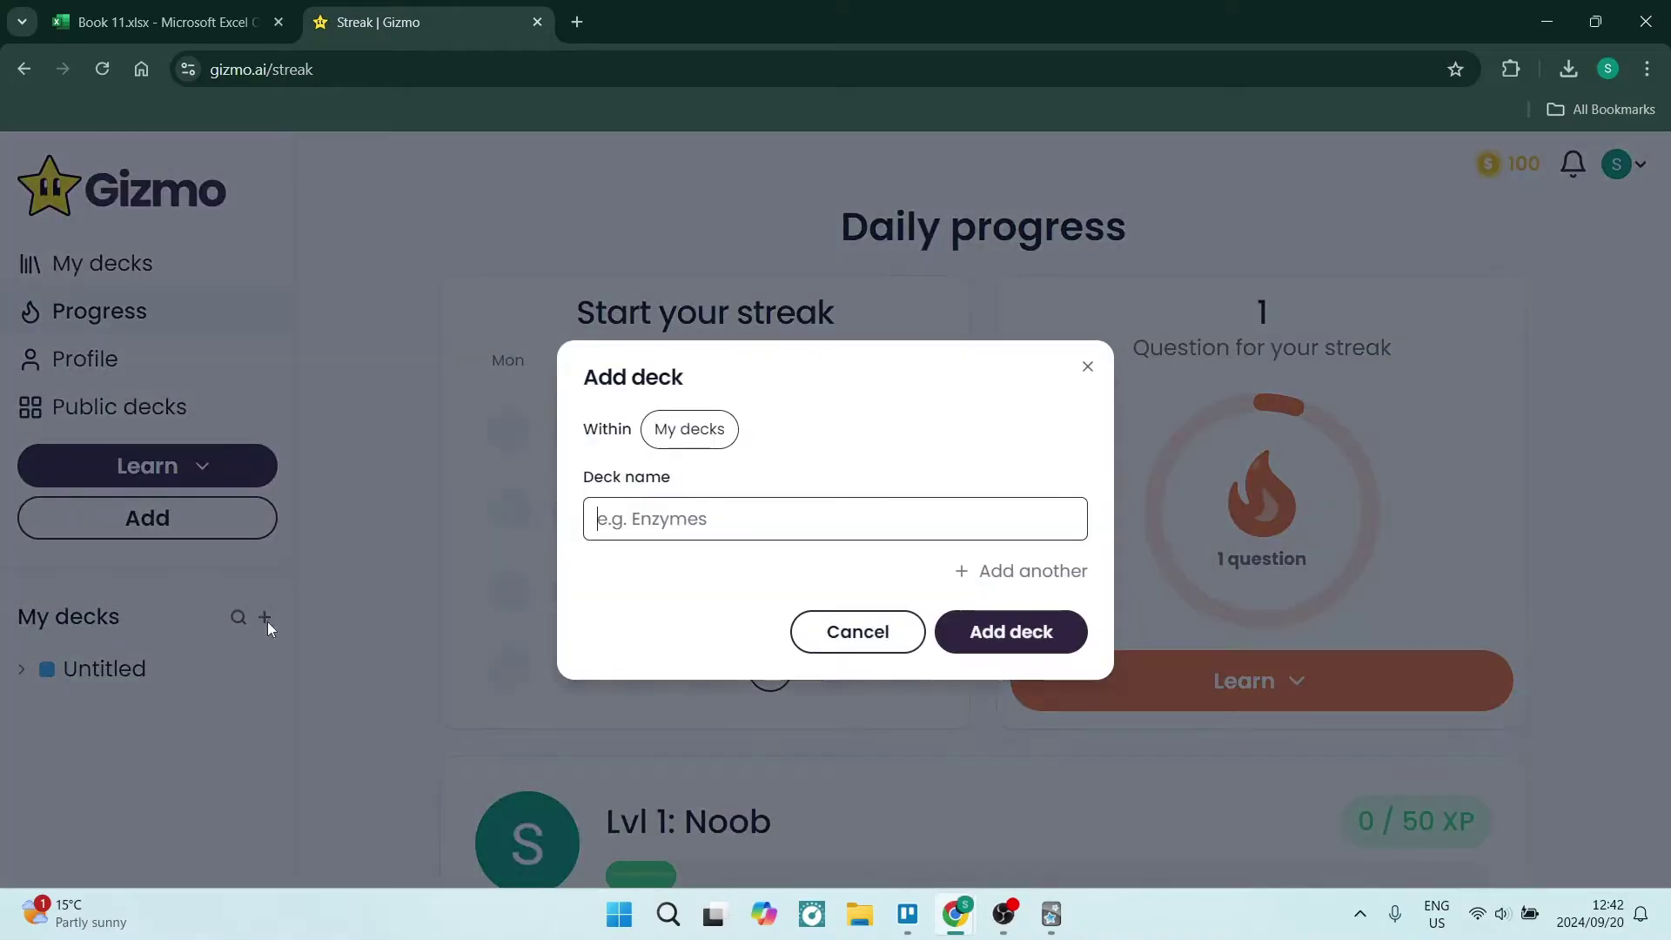
{"action": "left_click", "coordinate": [738, 518]}
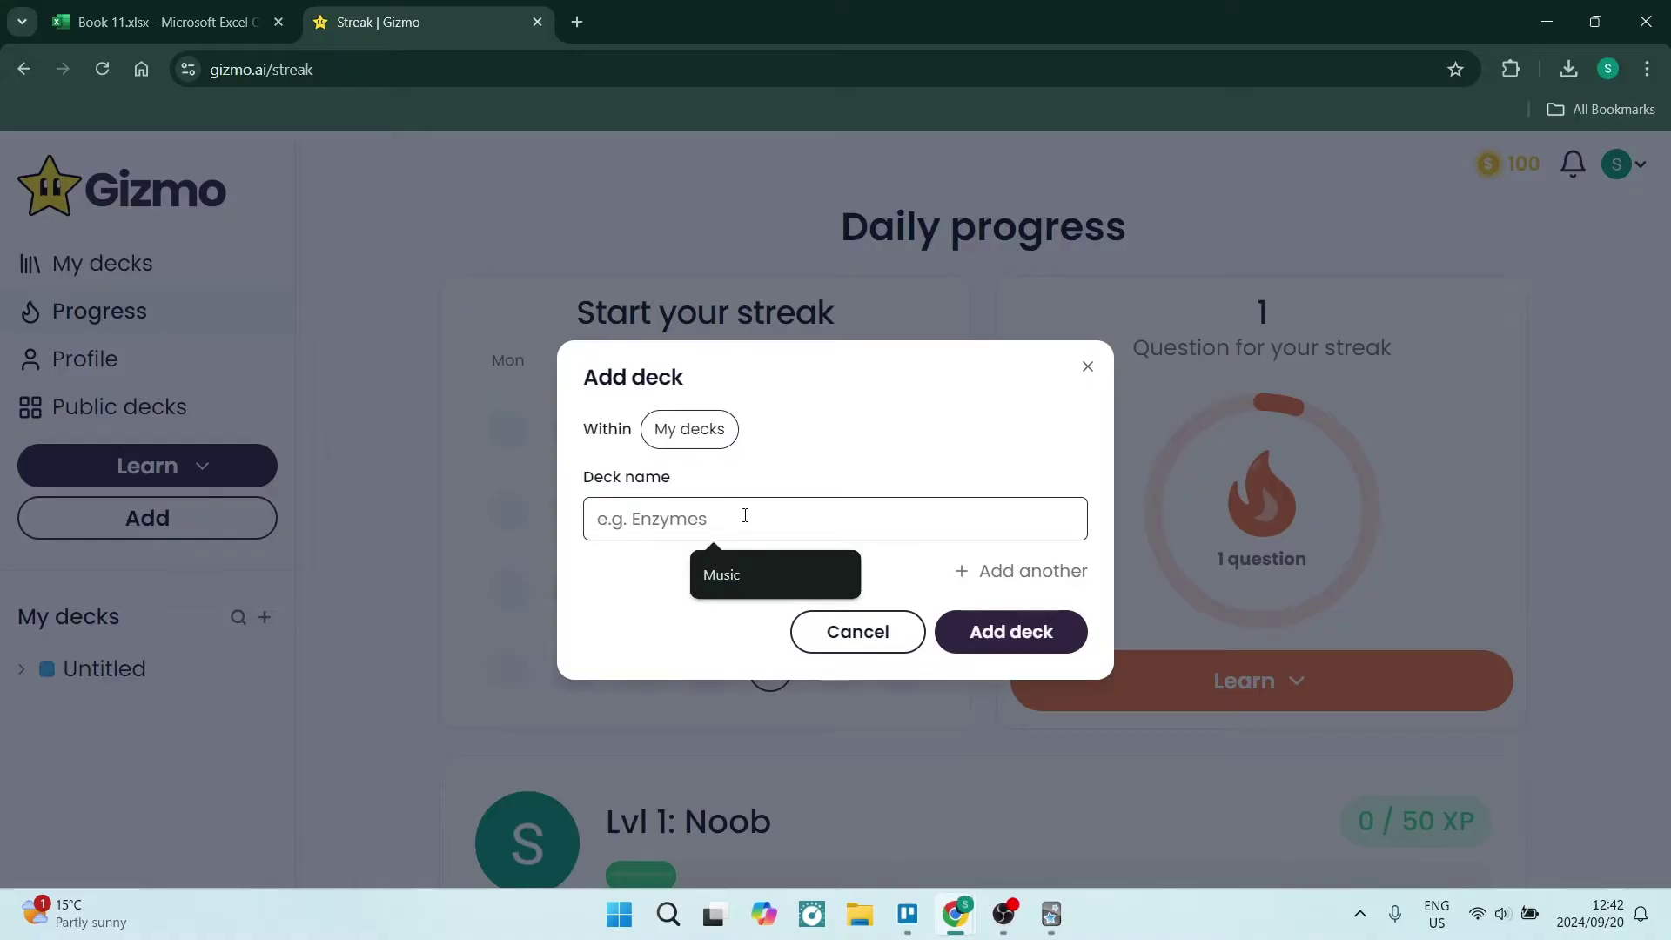
{"action": "left_click", "coordinate": [741, 575]}
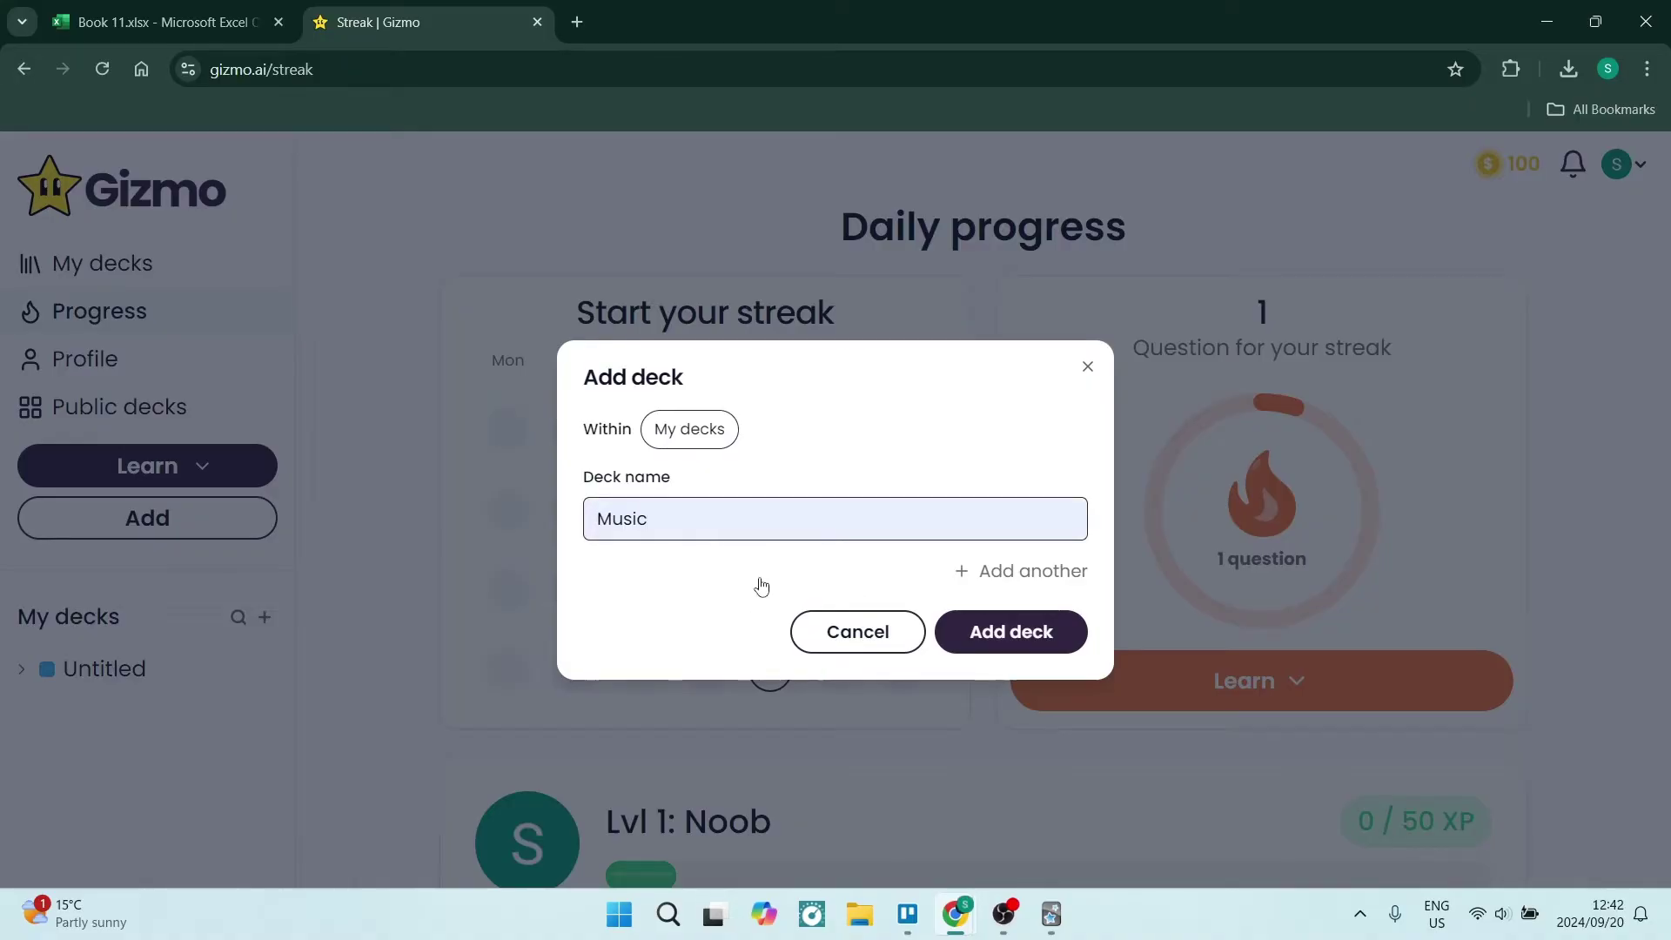
{"action": "left_click", "coordinate": [978, 639]}
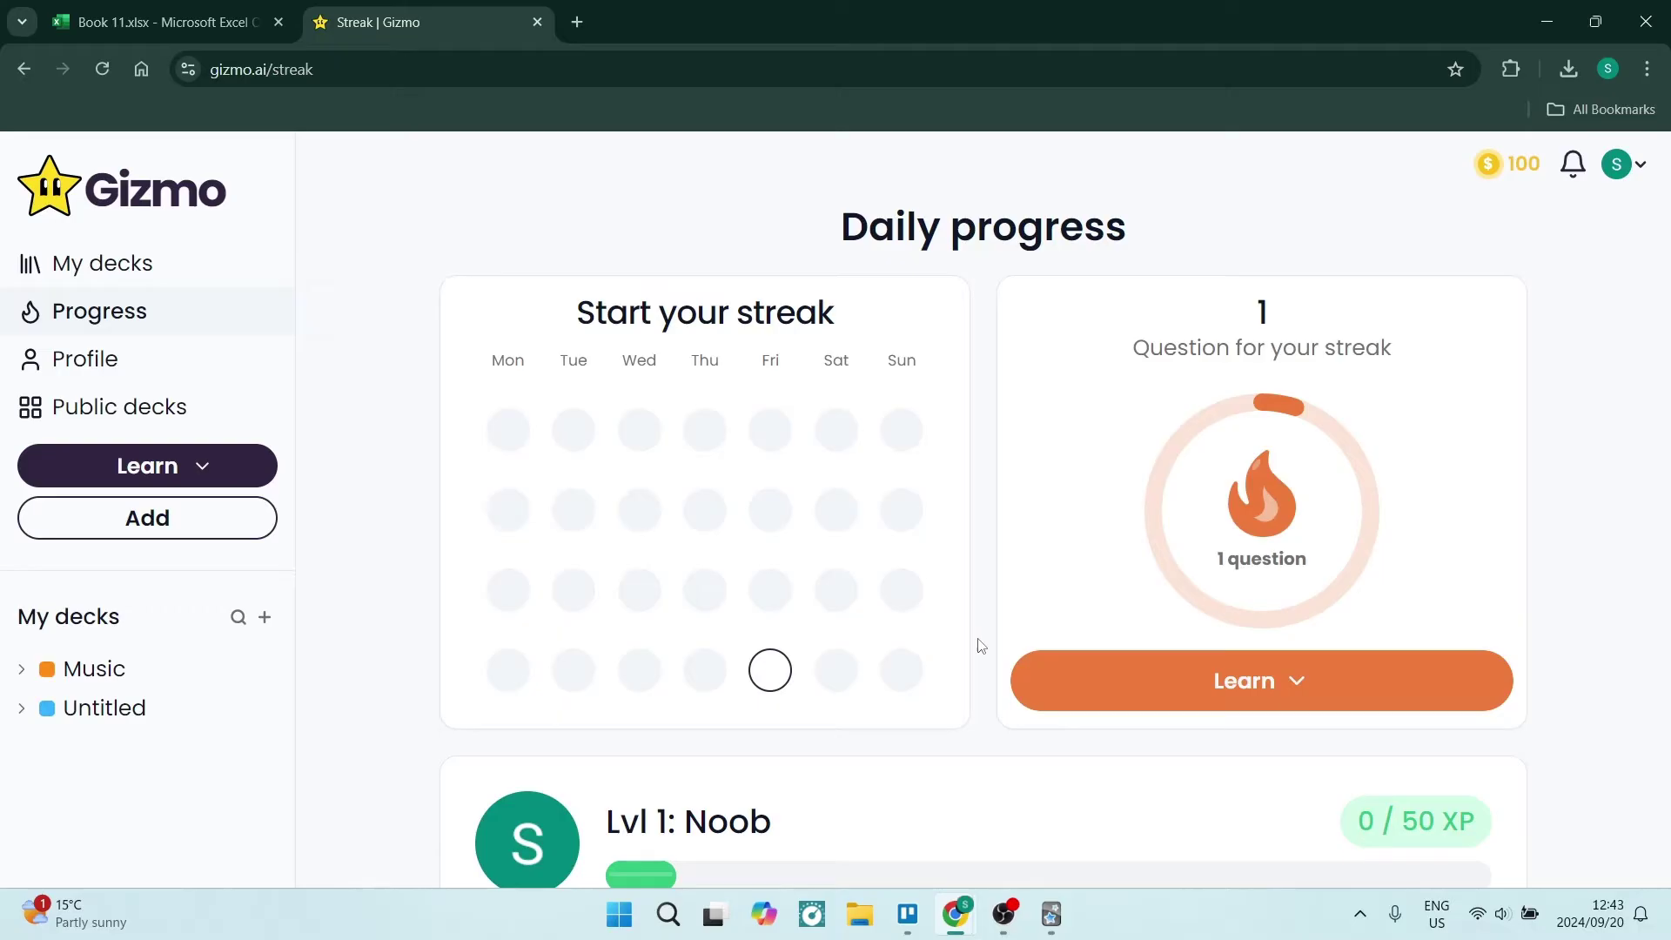
Step: Open the empty Music deck's page and check its Manage deck menu
{"action": "left_click", "coordinate": [118, 678]}
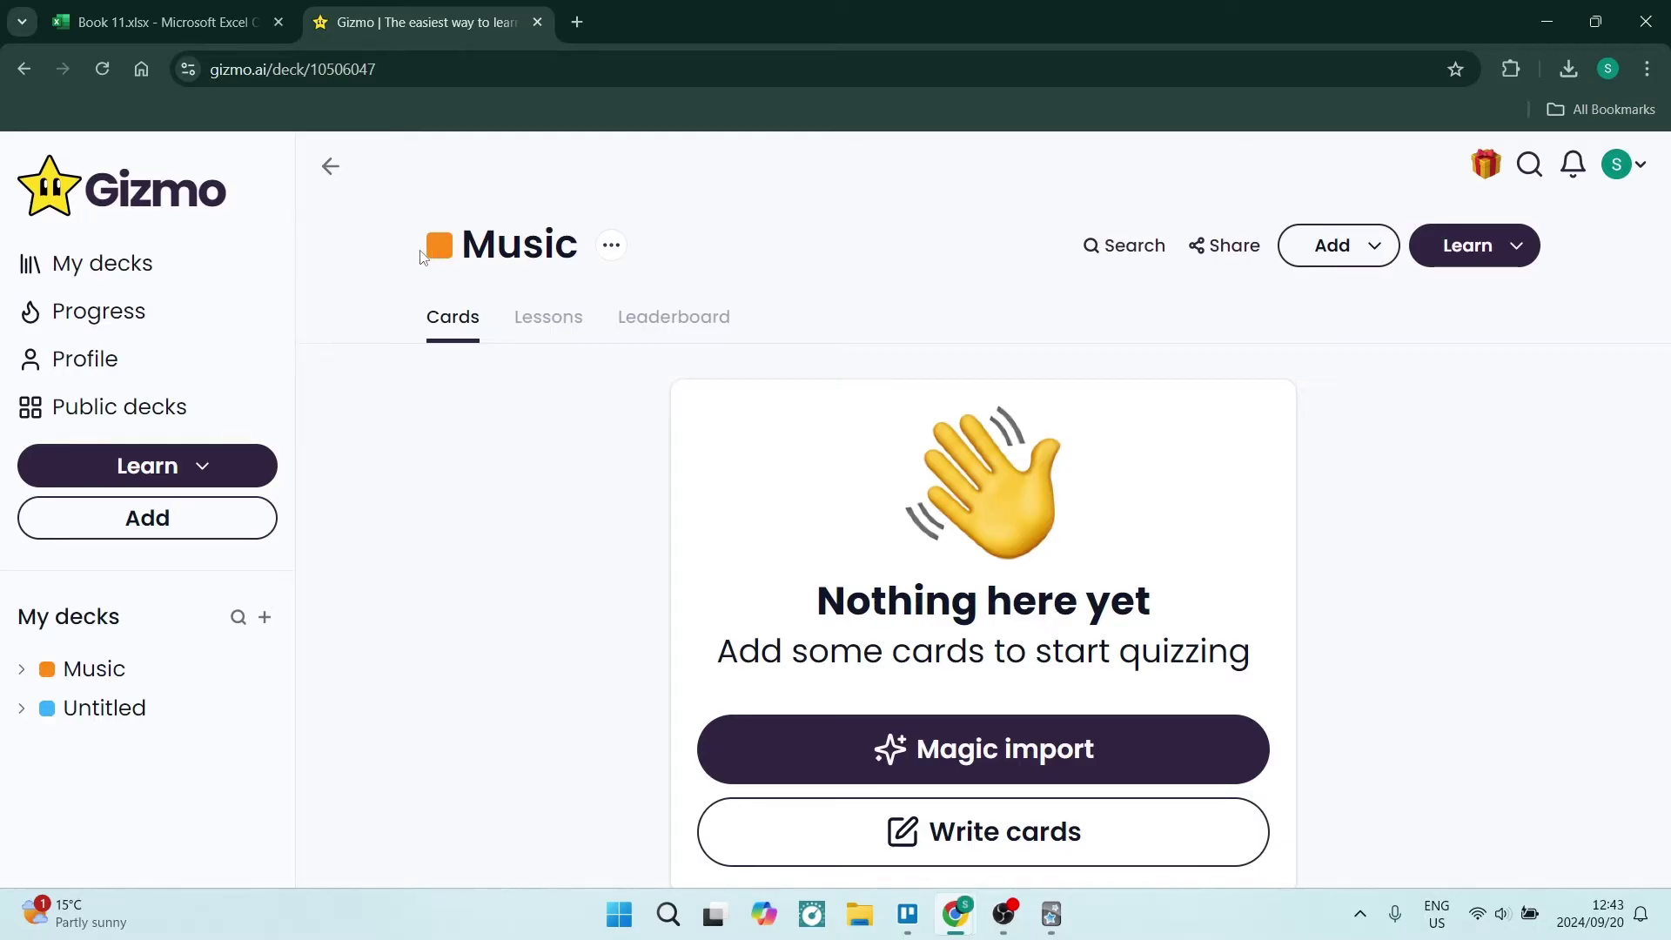
{"action": "left_click", "coordinate": [610, 247]}
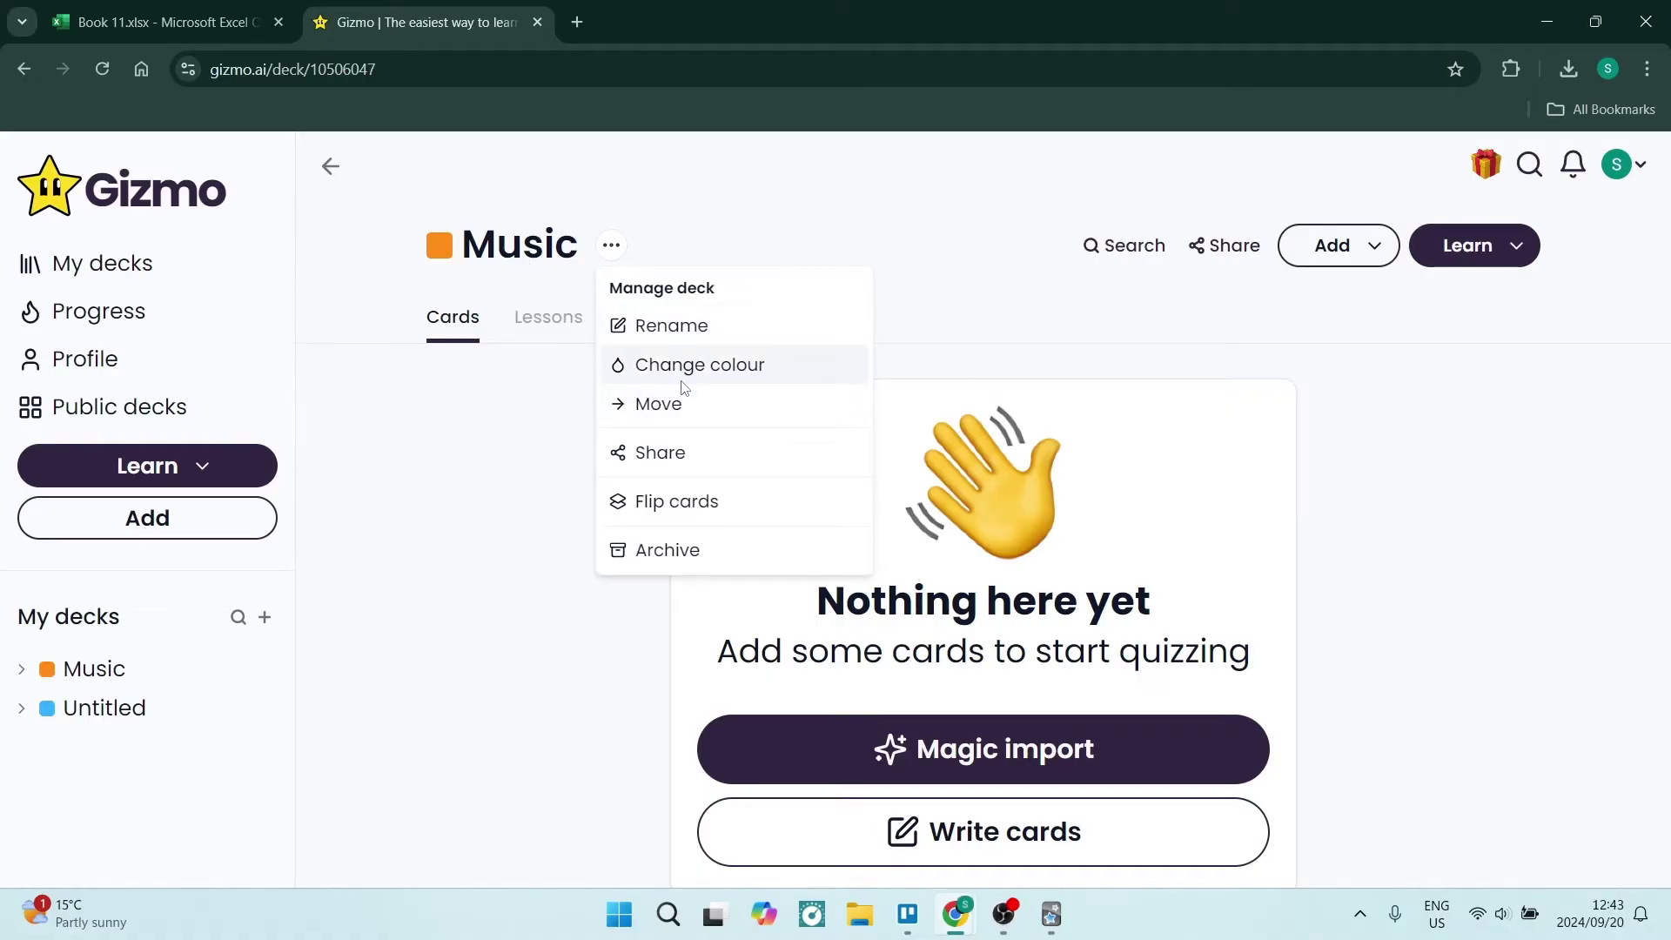
{"action": "left_click", "coordinate": [504, 586]}
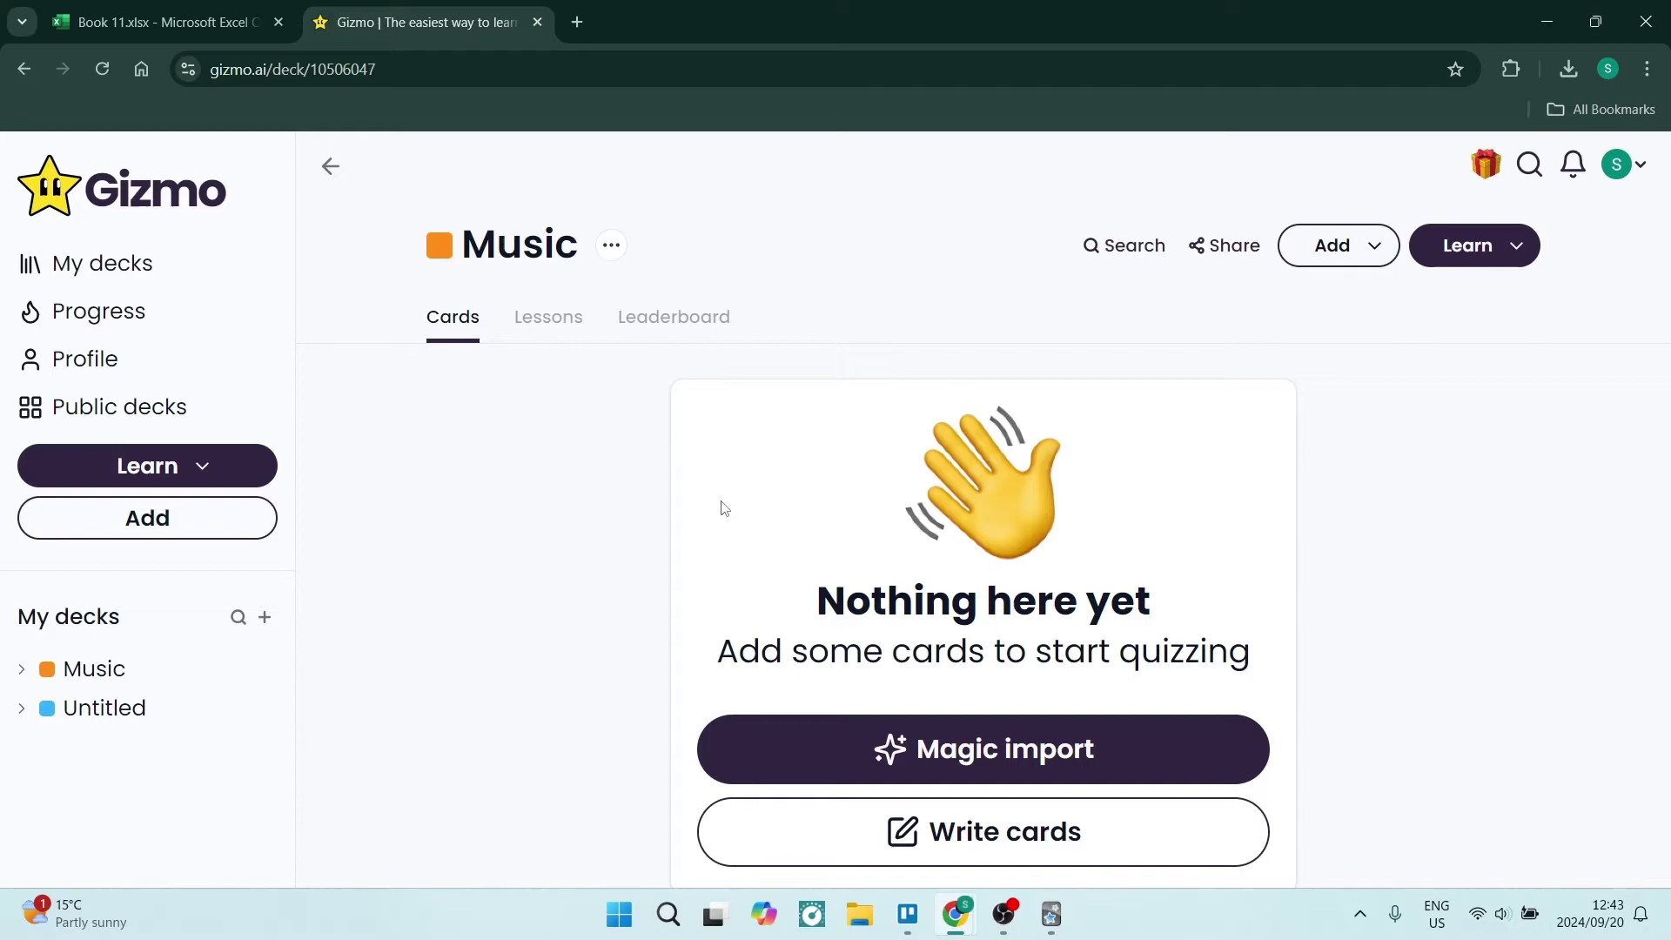
{"action": "scroll", "coordinate": [923, 536], "scroll_direction": "down", "scroll_amount": 1}
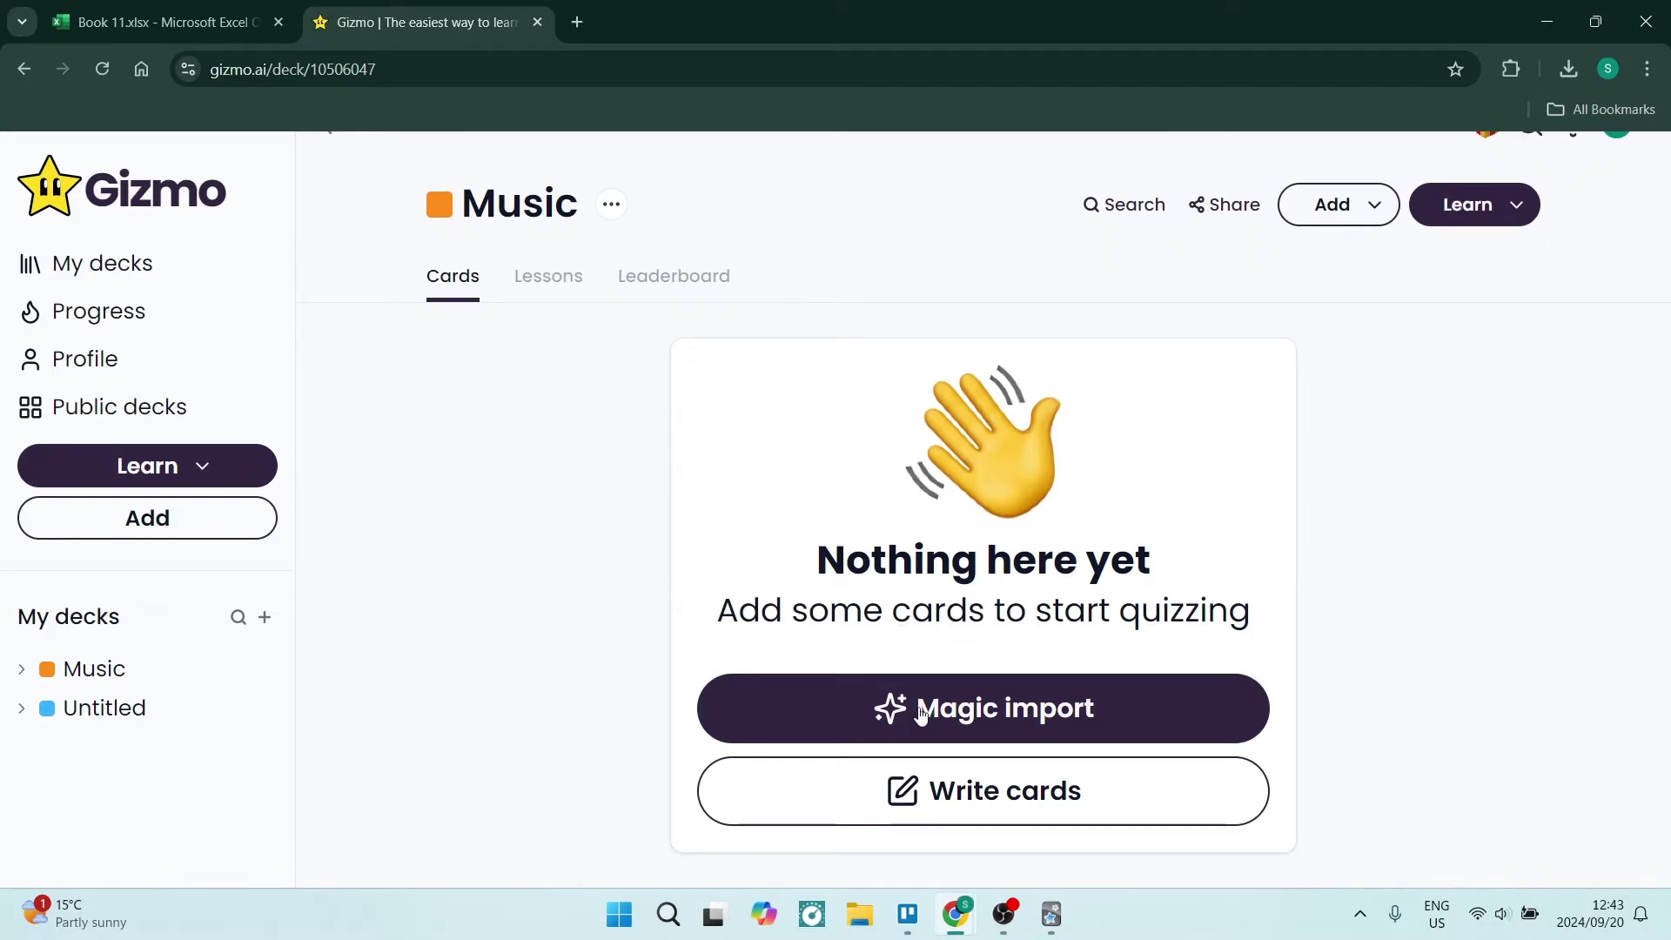
Step: Write a card asking 'What is the oldest form of music?' with answer 'Piano'
{"action": "left_click", "coordinate": [1007, 813]}
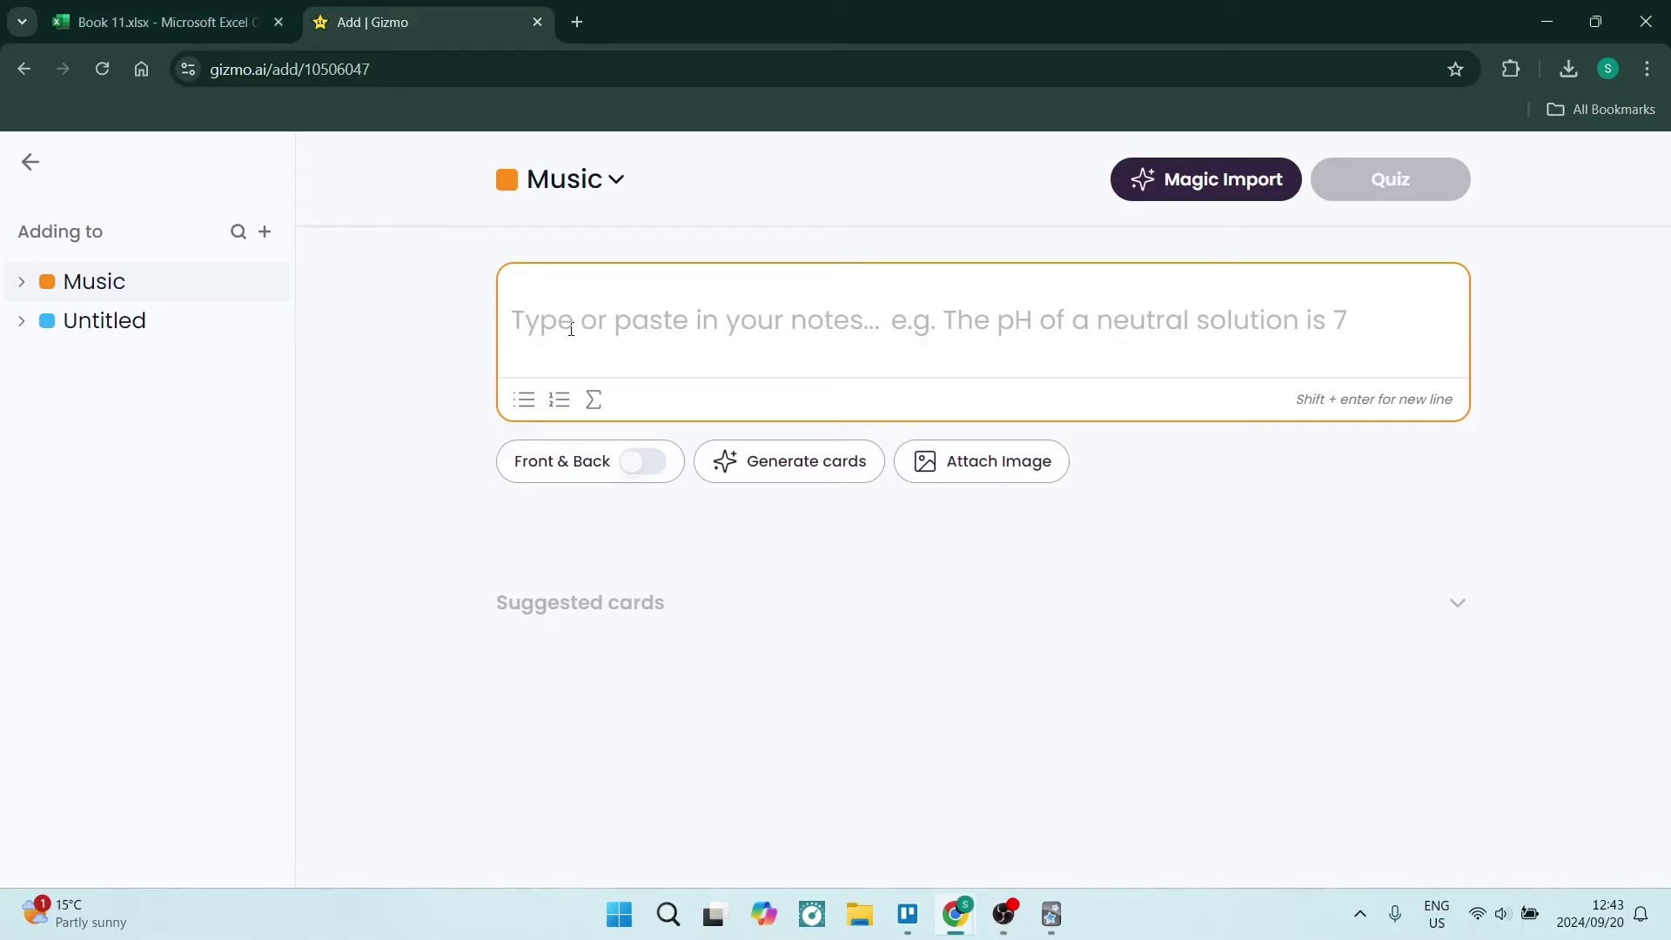
{"action": "type", "text": "What is the o"}
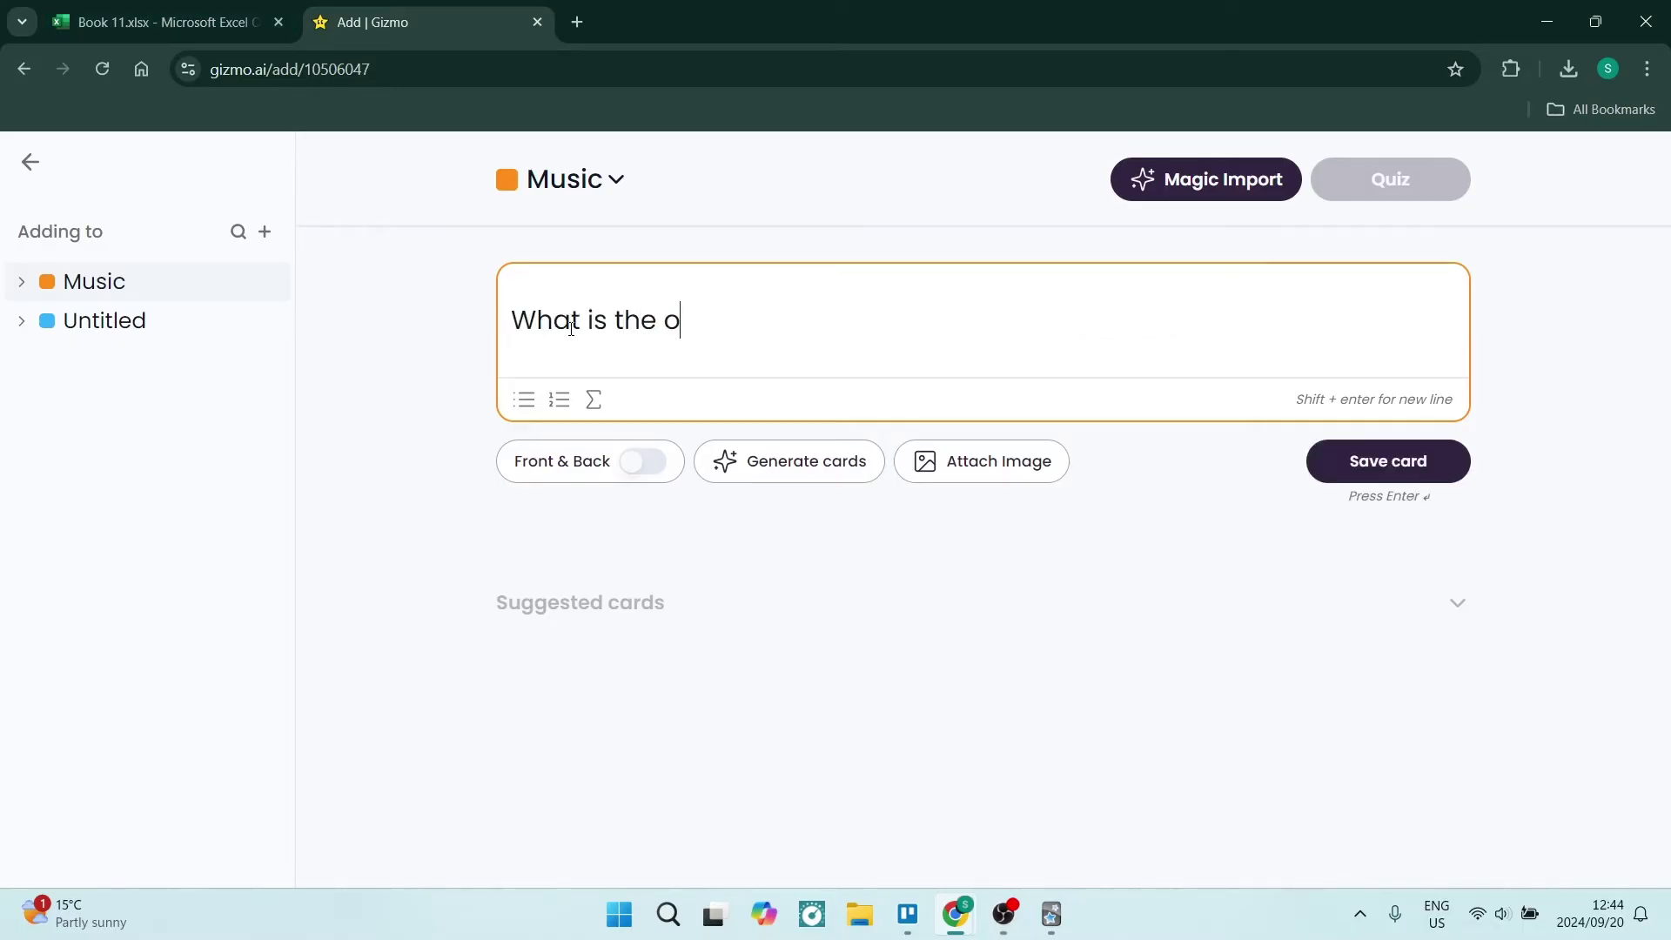
{"action": "type", "text": "ldest form of"}
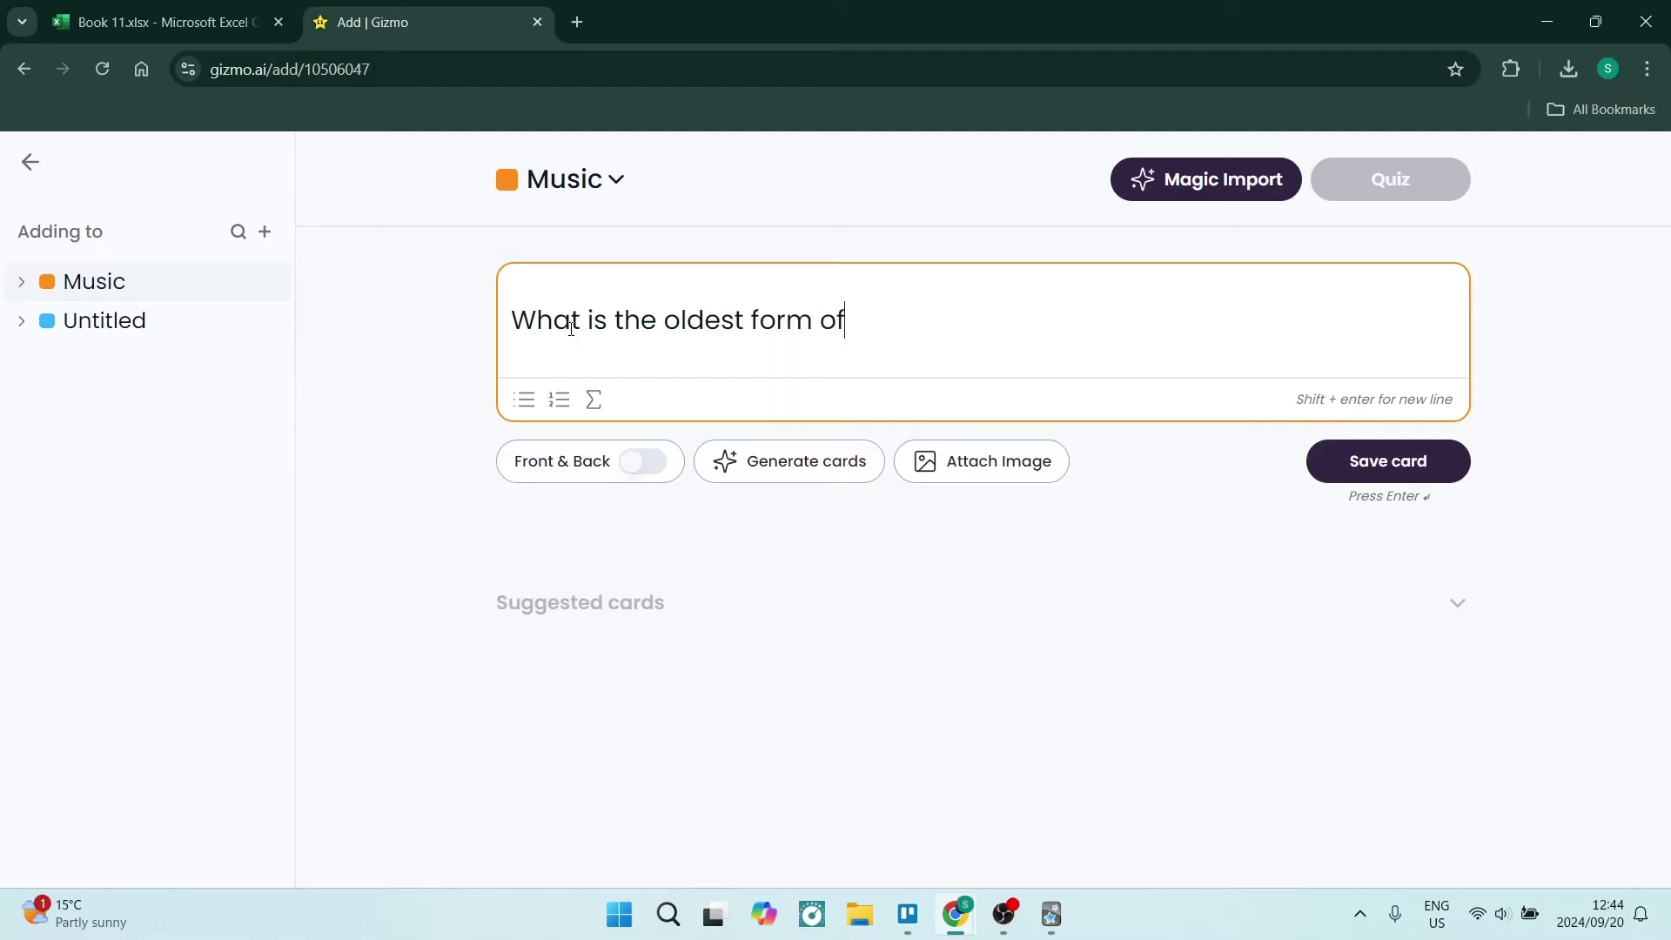
{"action": "type", "text": " music?"}
{"action": "key", "text": "Return"}
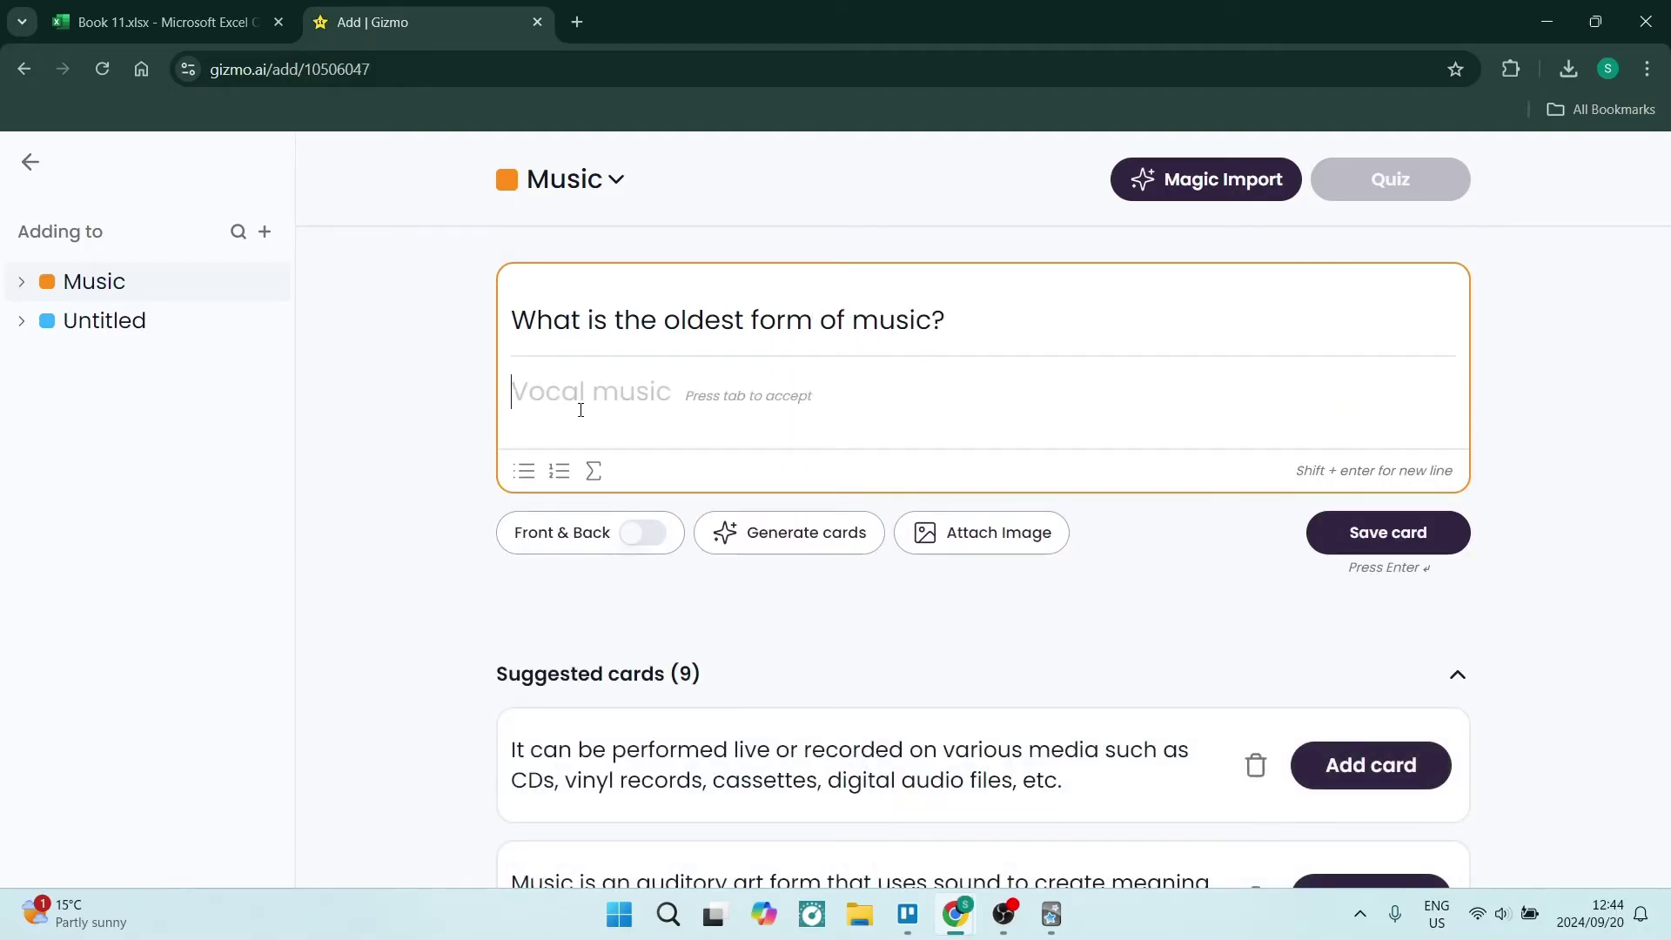
{"action": "type", "text": "P"}
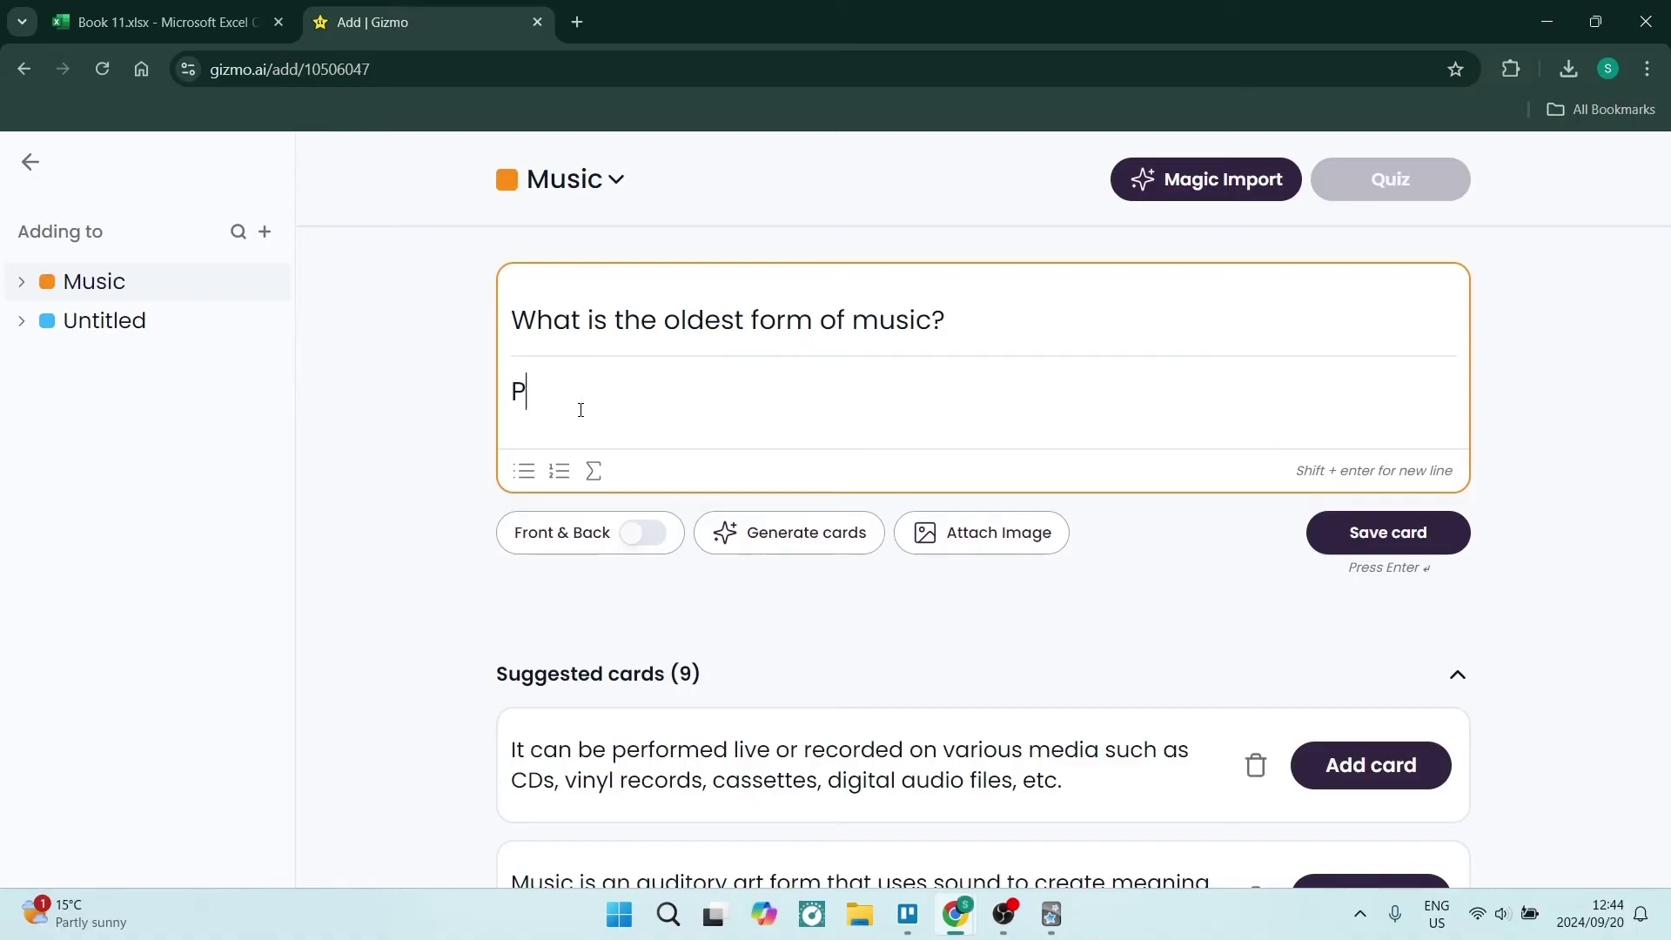
{"action": "type", "text": "iano"}
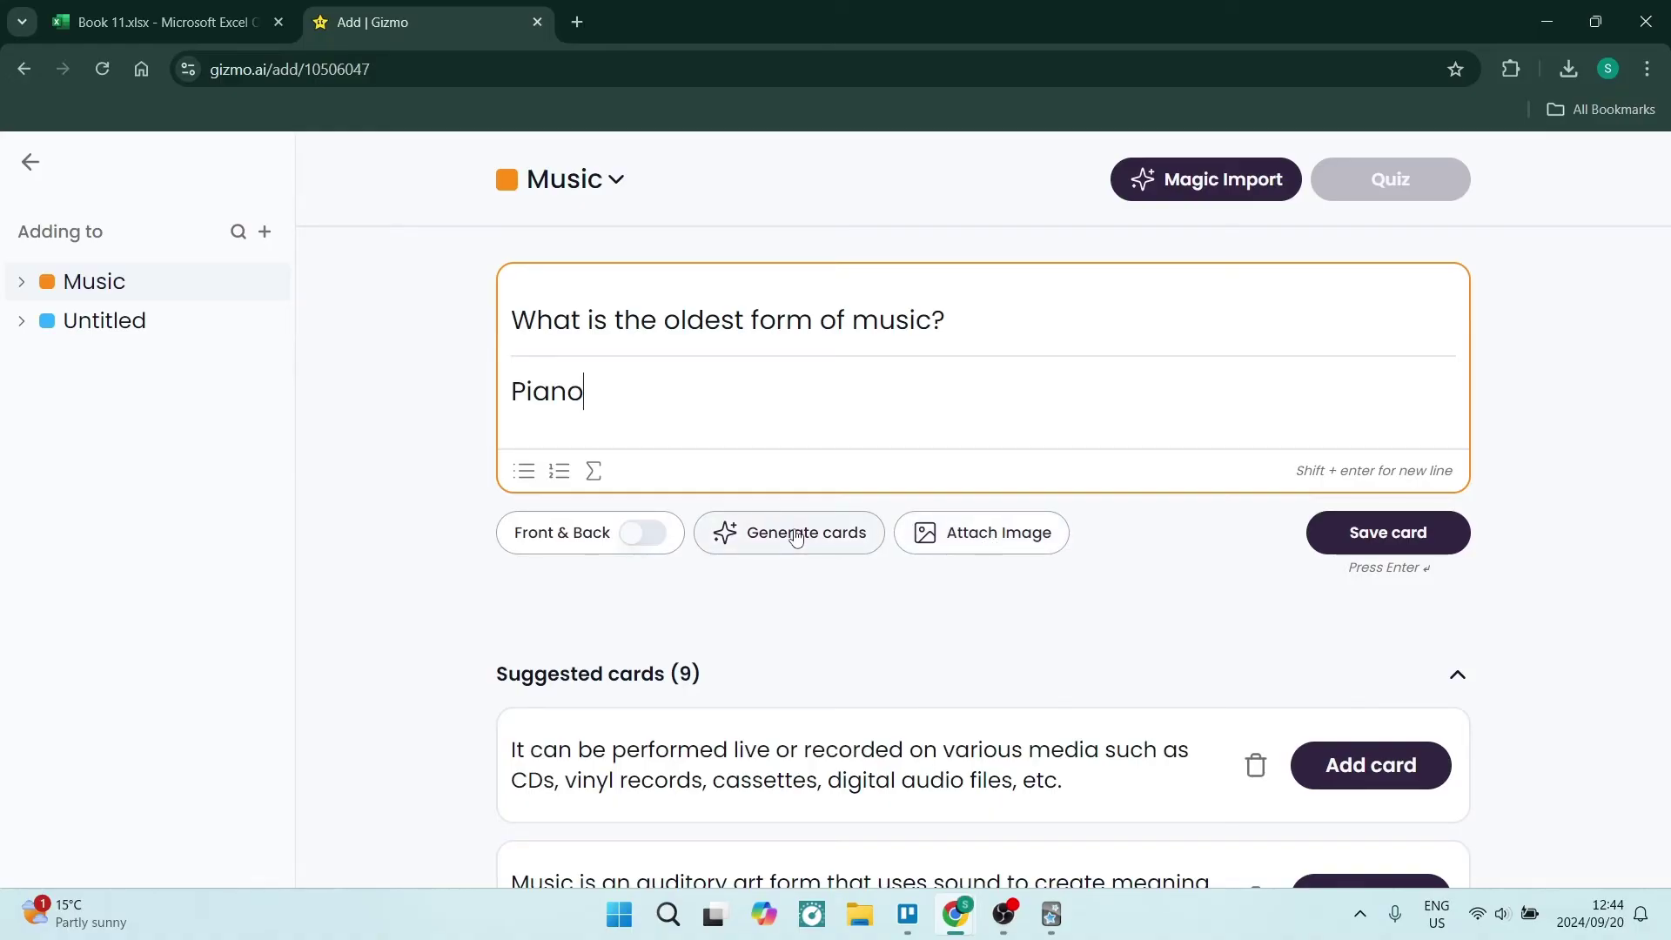
Step: Try the Front & Back split, remove the Piano answer, and save the question card
{"action": "left_click", "coordinate": [634, 537]}
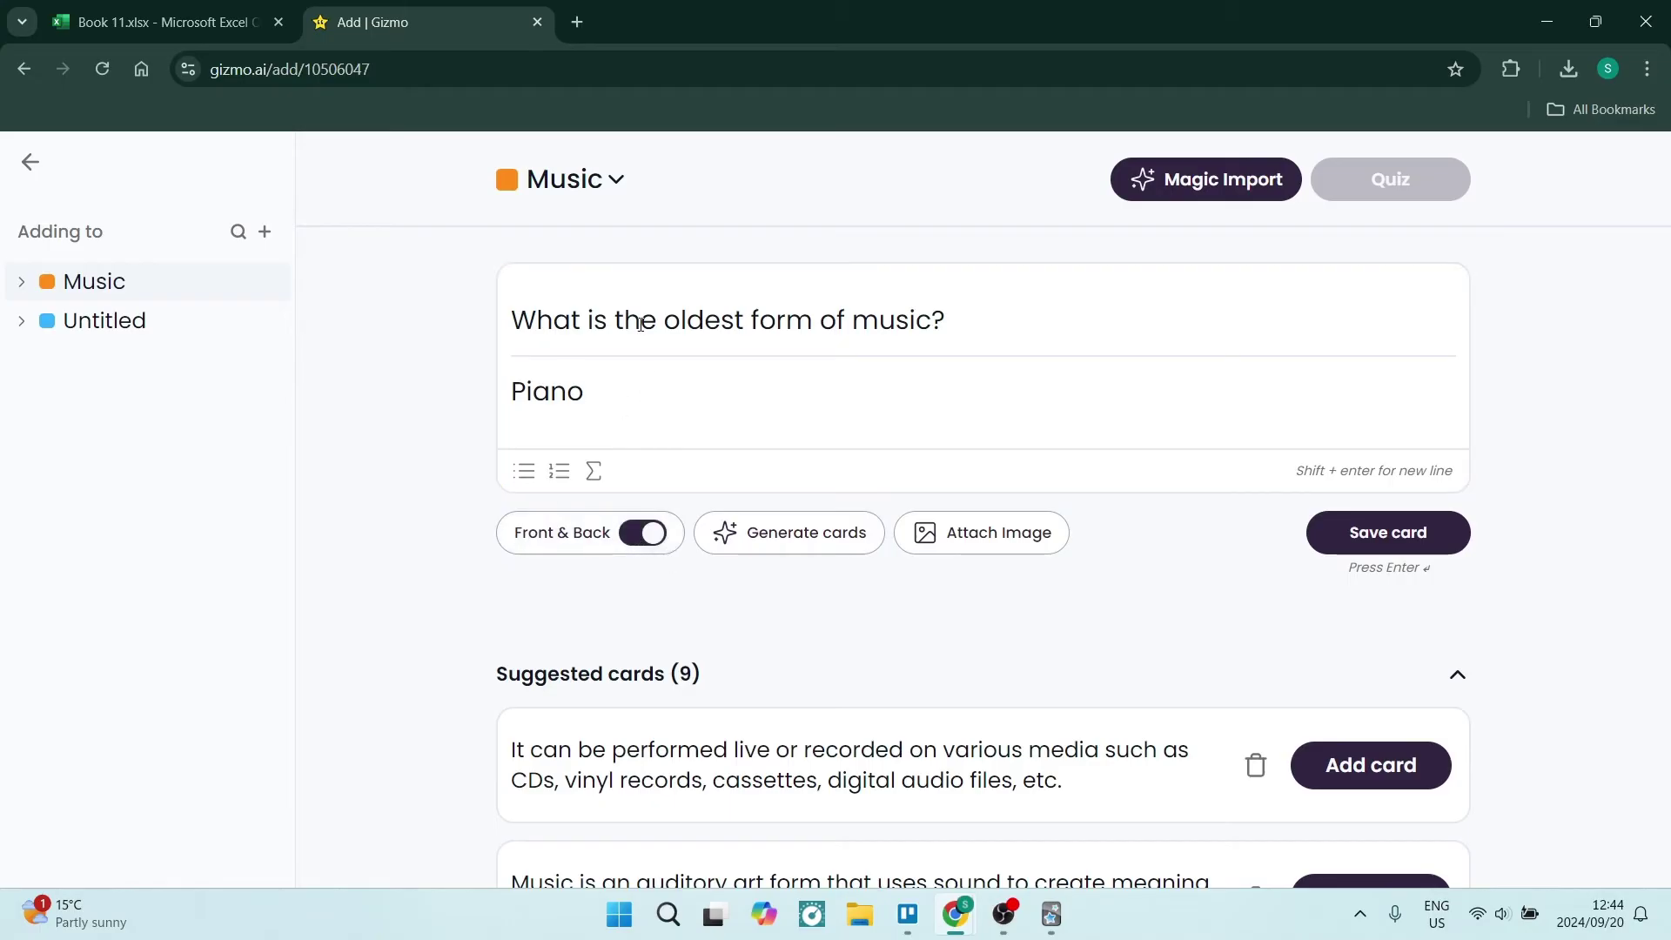
{"action": "left_click", "coordinate": [651, 536]}
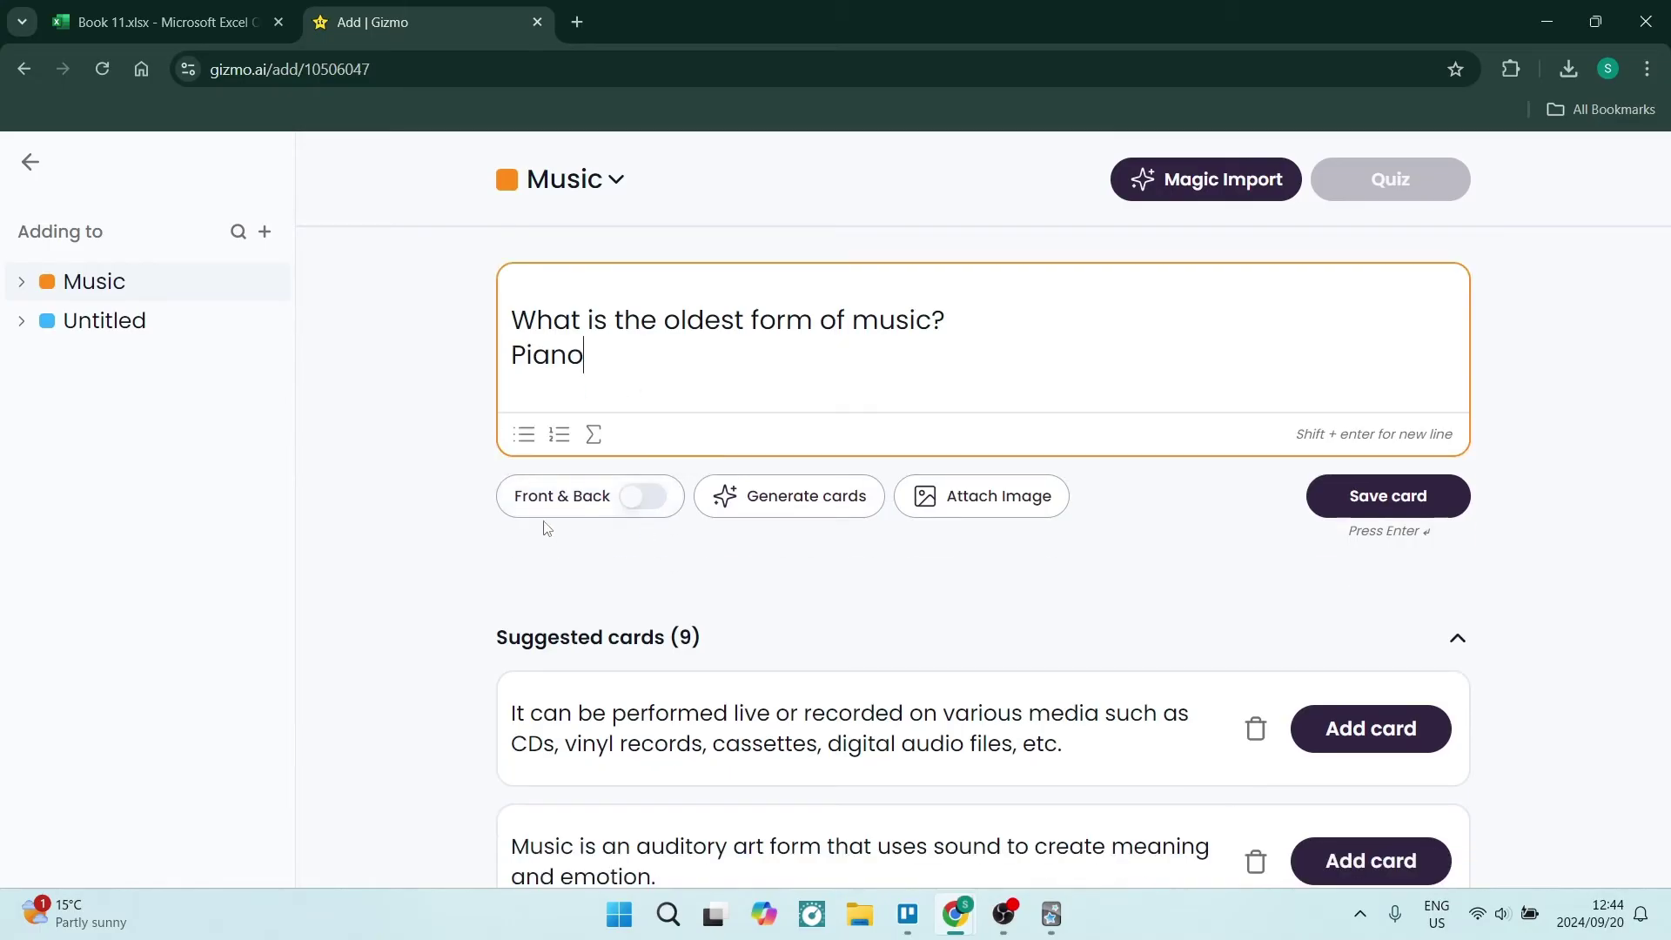
{"action": "left_click", "coordinate": [636, 489]}
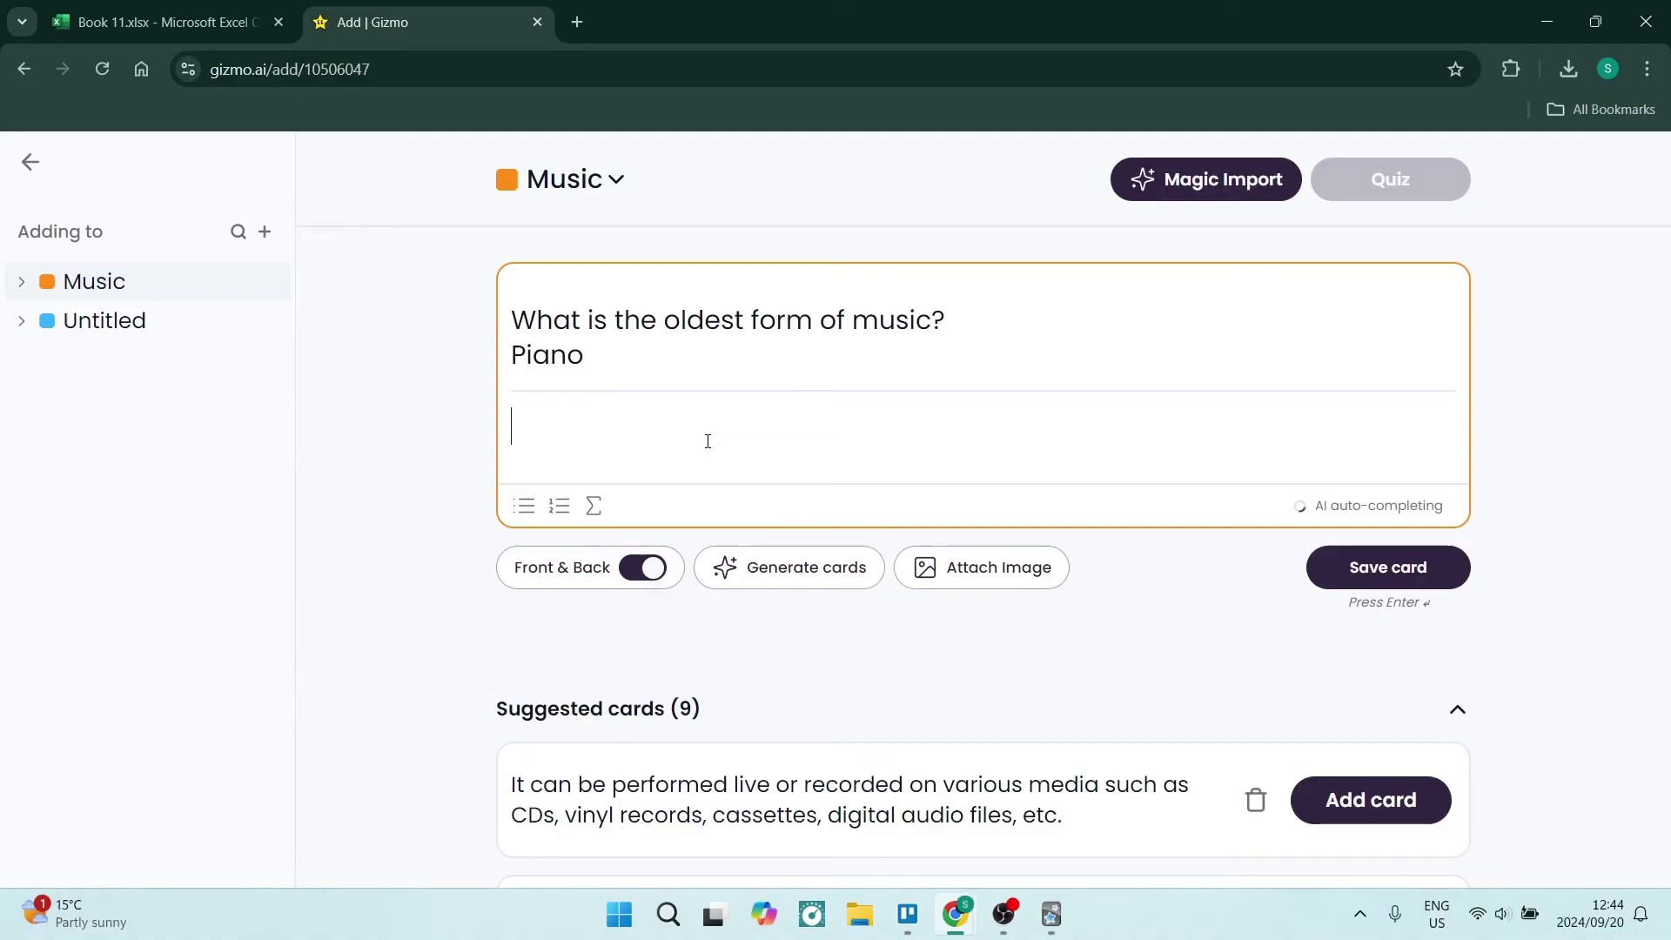
{"action": "left_click", "coordinate": [654, 568]}
{"action": "key", "text": "BackSpace"}
{"action": "key", "text": "BackSpace"}
{"action": "key", "text": "BackSpace"}
{"action": "key", "text": "BackSpace"}
{"action": "key", "text": "BackSpace"}
{"action": "key", "text": "BackSpace"}
{"action": "key", "text": "BackSpace"}
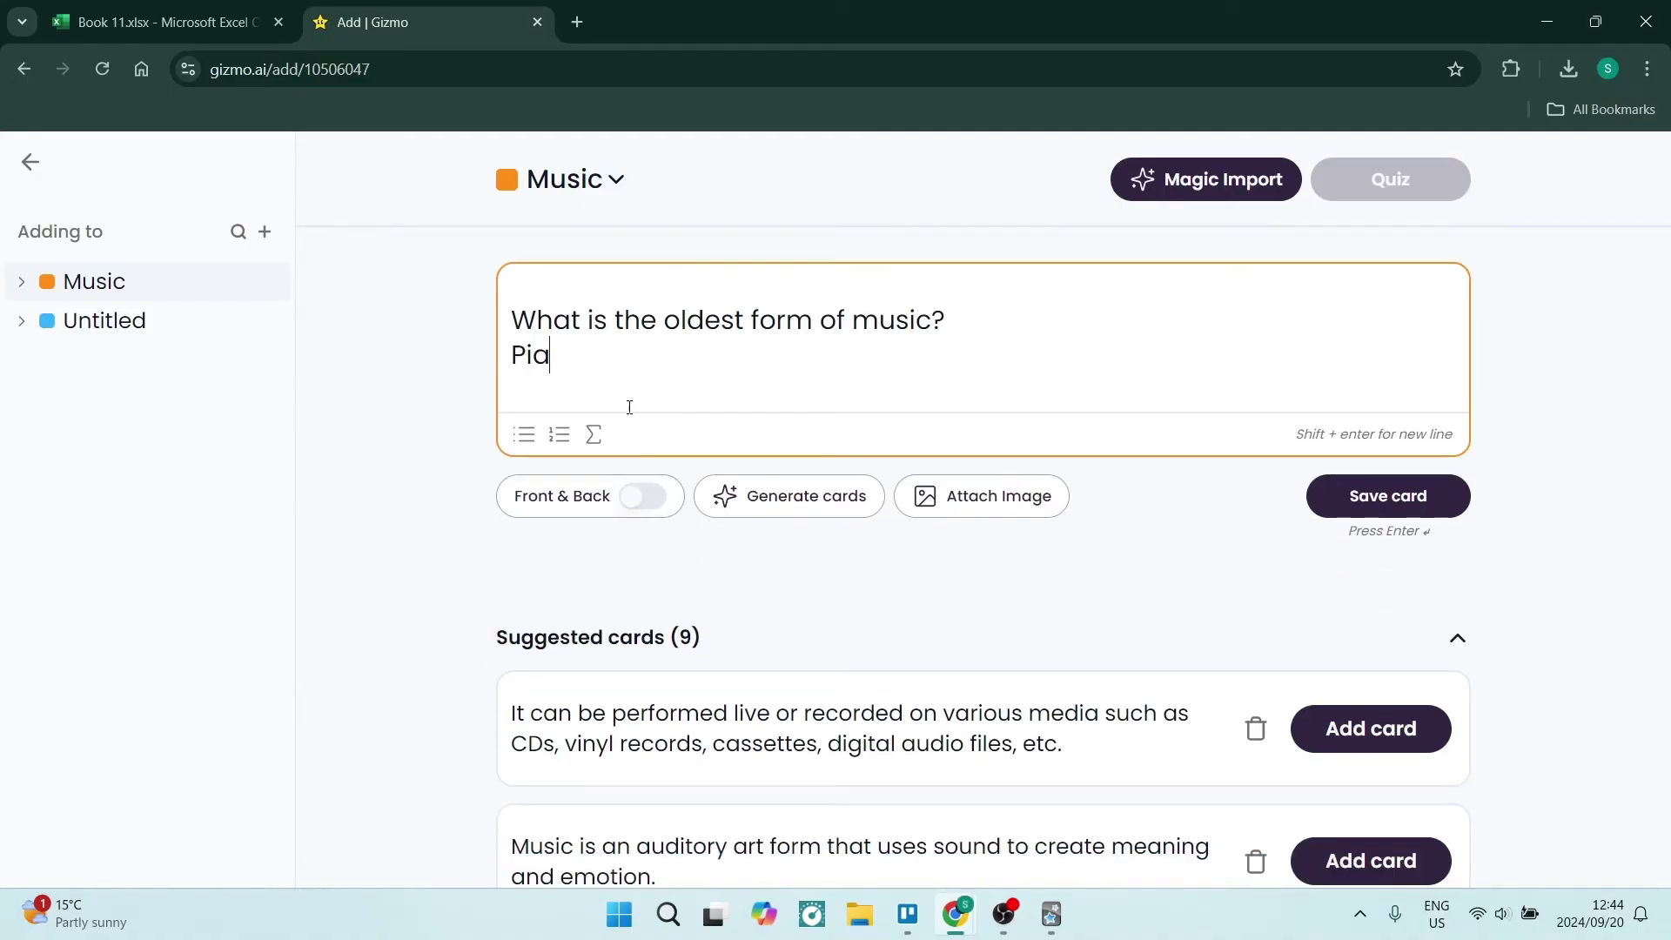
{"action": "key", "text": "Return"}
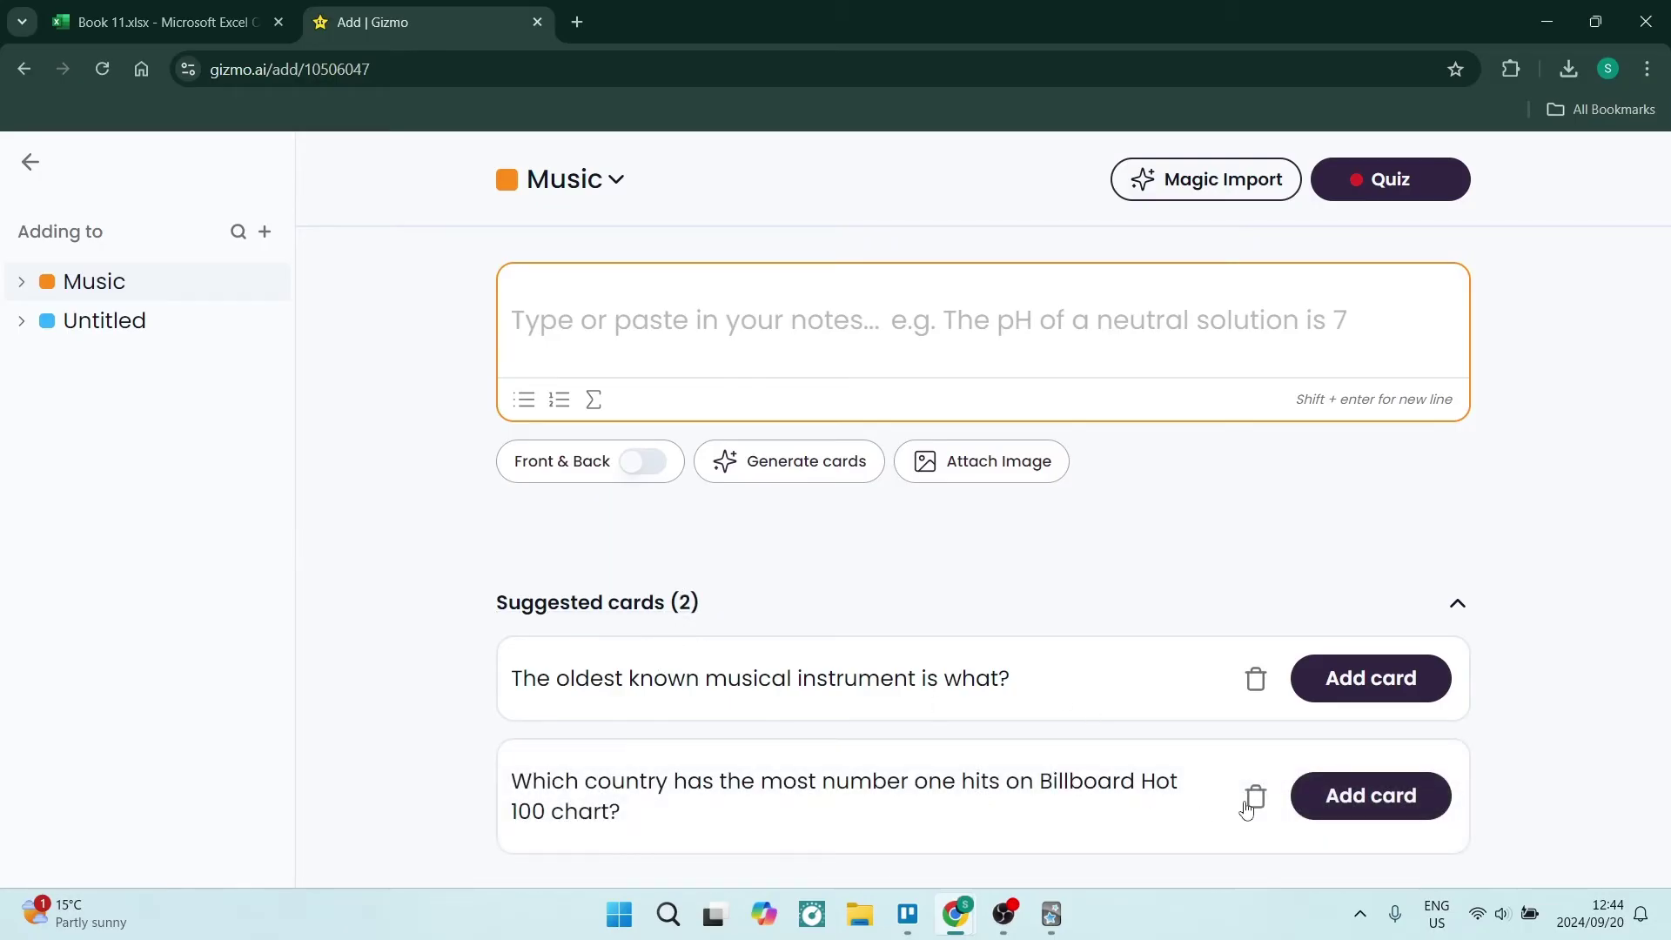
Step: Add the suggested oldest-instrument and Billboard Hot 100 cards, then go back to the deck page
{"action": "left_click", "coordinate": [1340, 689]}
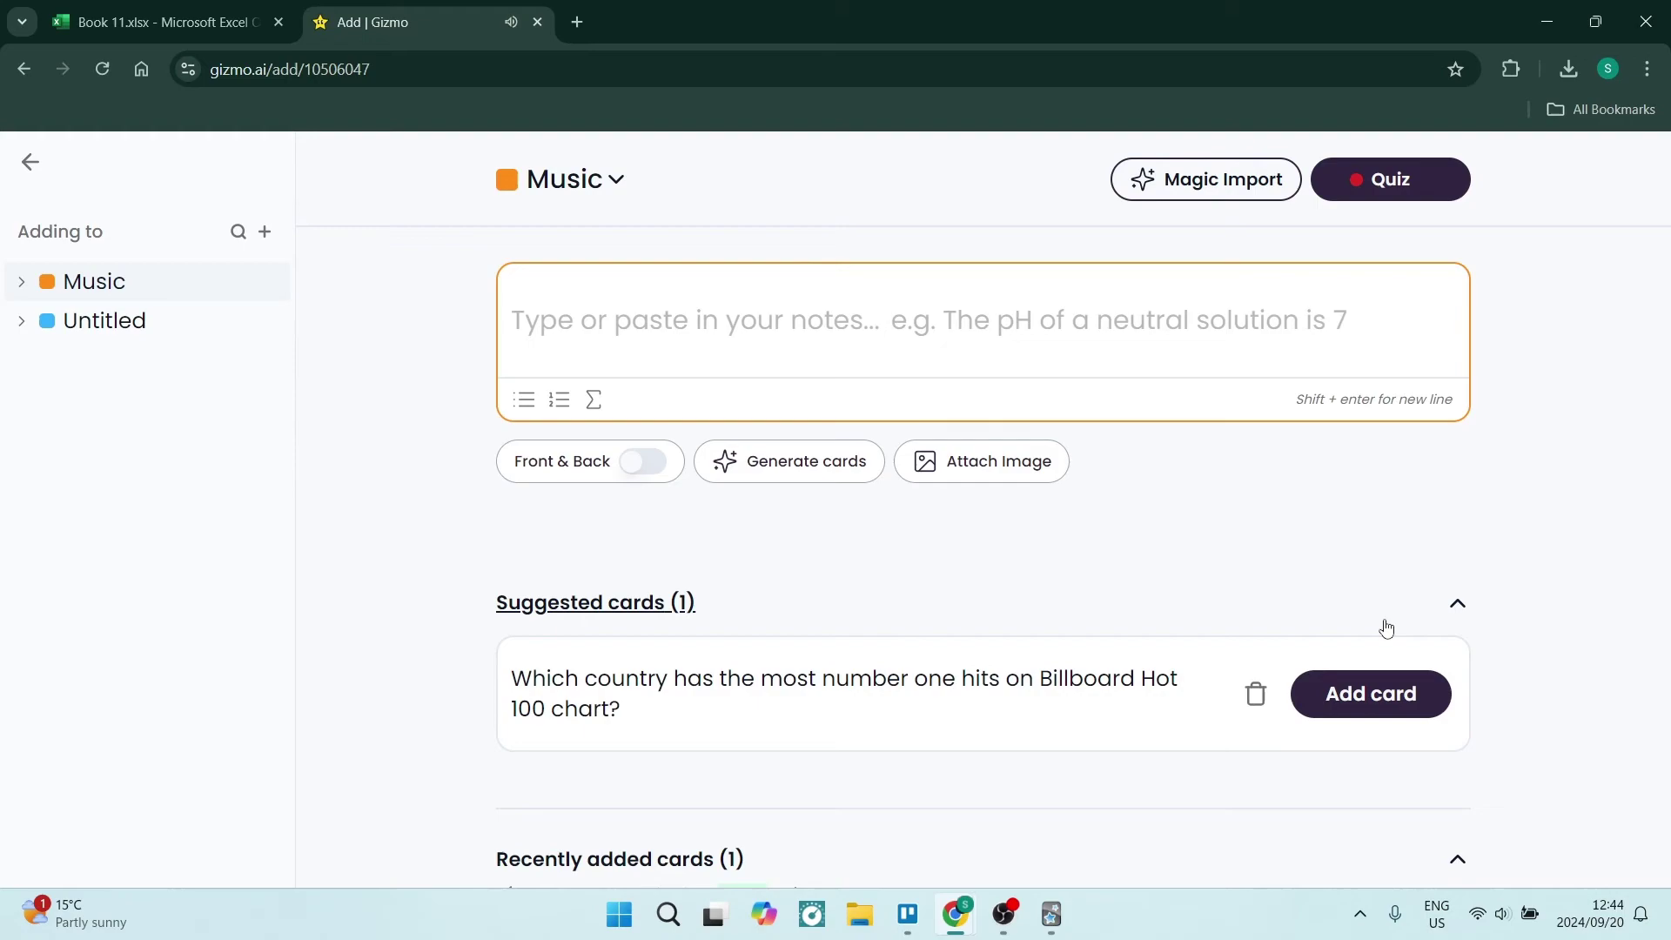
{"action": "left_click", "coordinate": [1340, 700]}
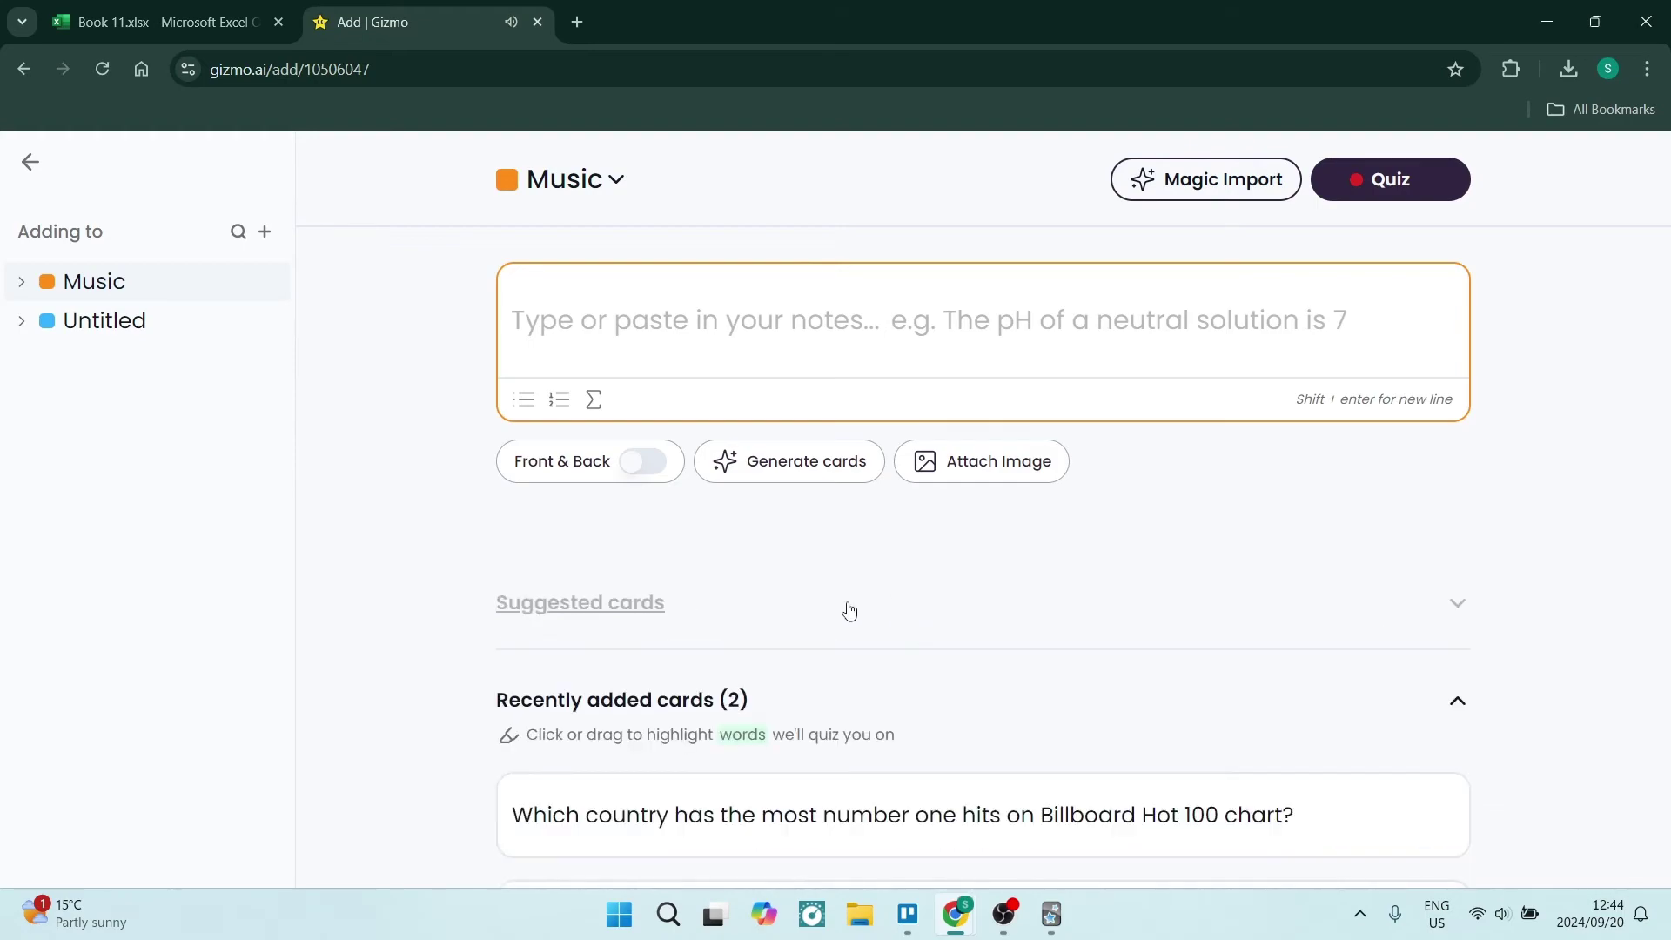
{"action": "scroll", "coordinate": [862, 557], "scroll_direction": "down", "scroll_amount": 3}
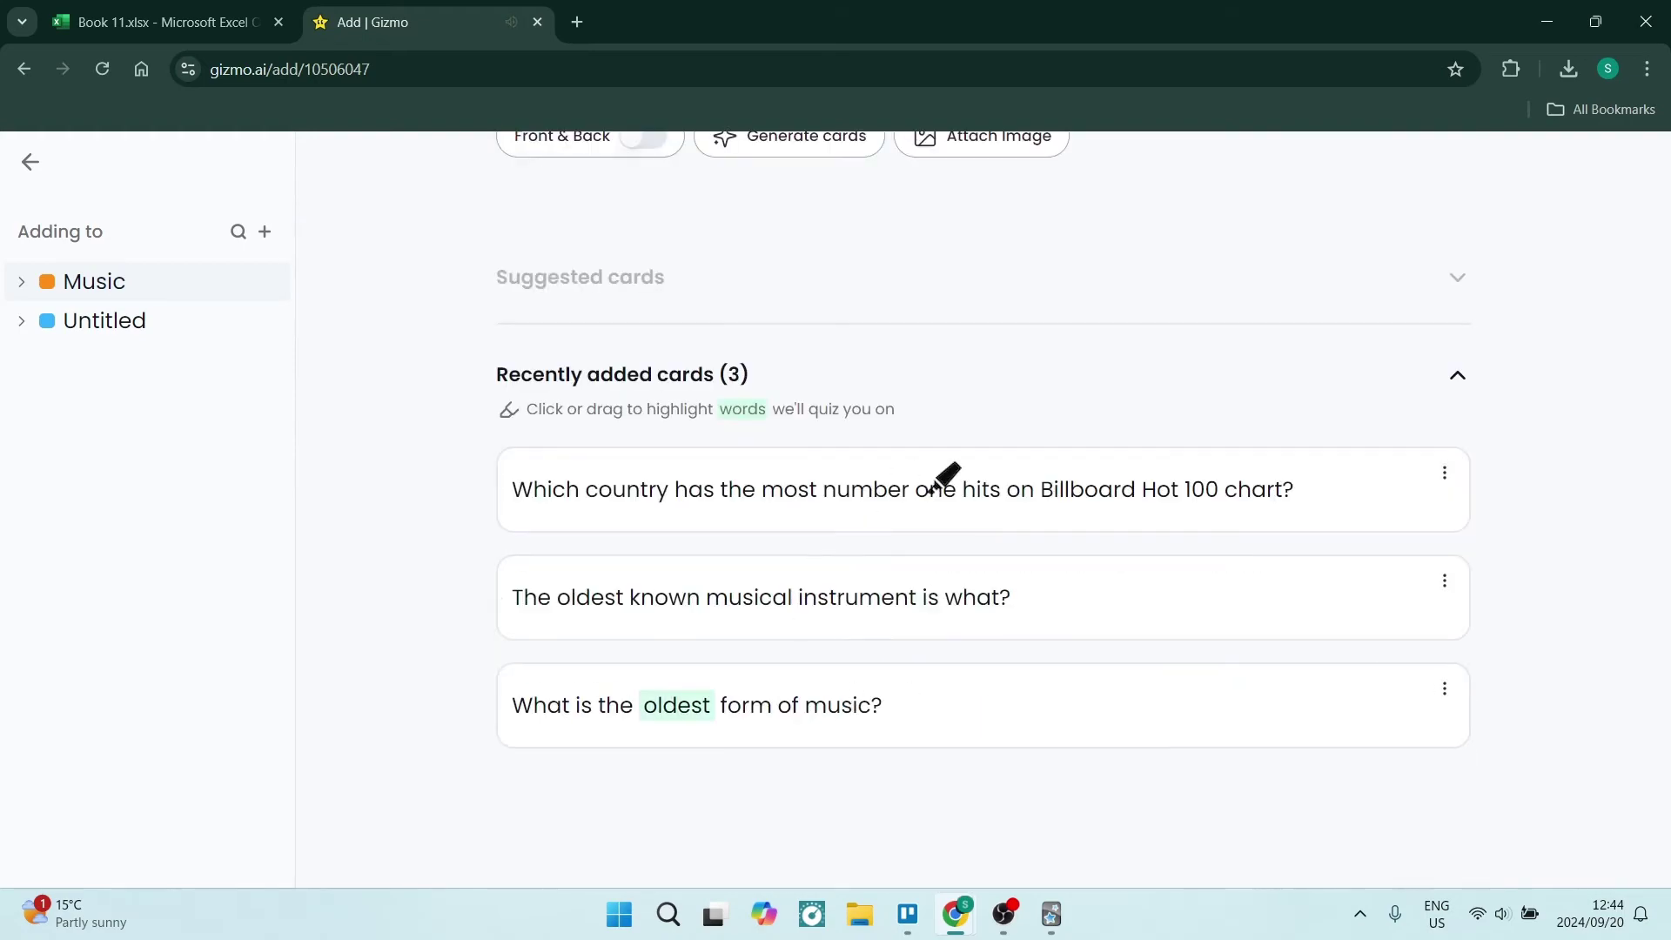
{"action": "scroll", "coordinate": [949, 522], "scroll_direction": "up", "scroll_amount": 3}
{"action": "scroll", "coordinate": [955, 557], "scroll_direction": "down", "scroll_amount": 3}
{"action": "scroll", "coordinate": [1131, 609], "scroll_direction": "up", "scroll_amount": 3}
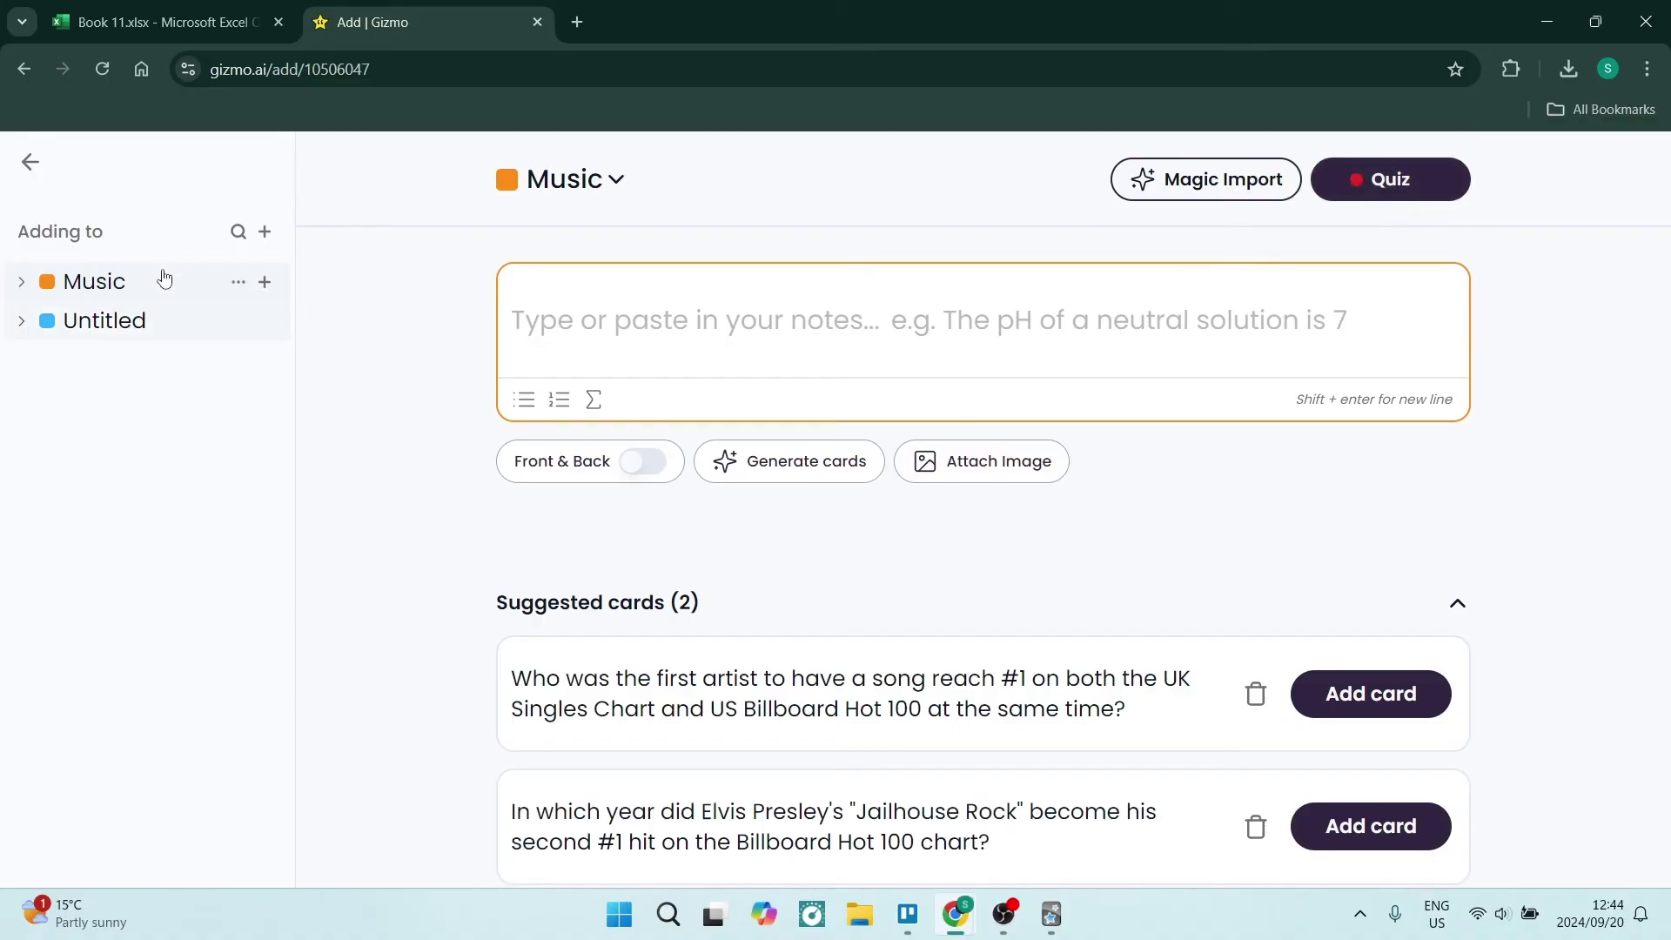
{"action": "left_click", "coordinate": [30, 162]}
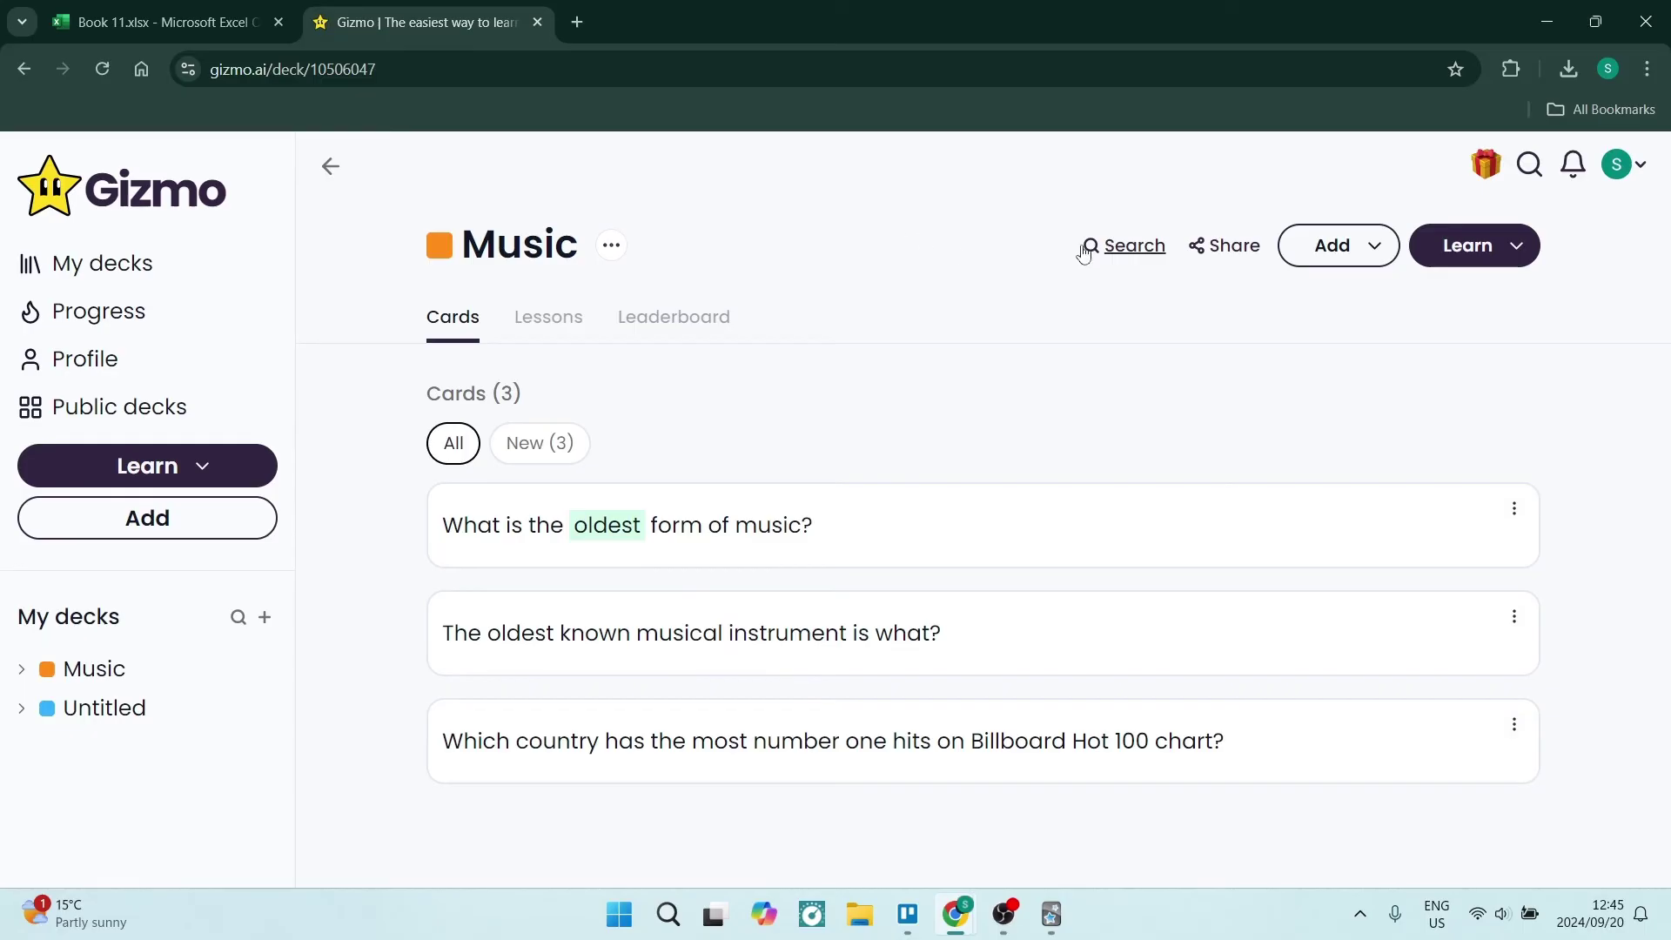
Step: Choose Import from the deck's Add menu to bring up Magic Import
{"action": "left_click", "coordinate": [1366, 248]}
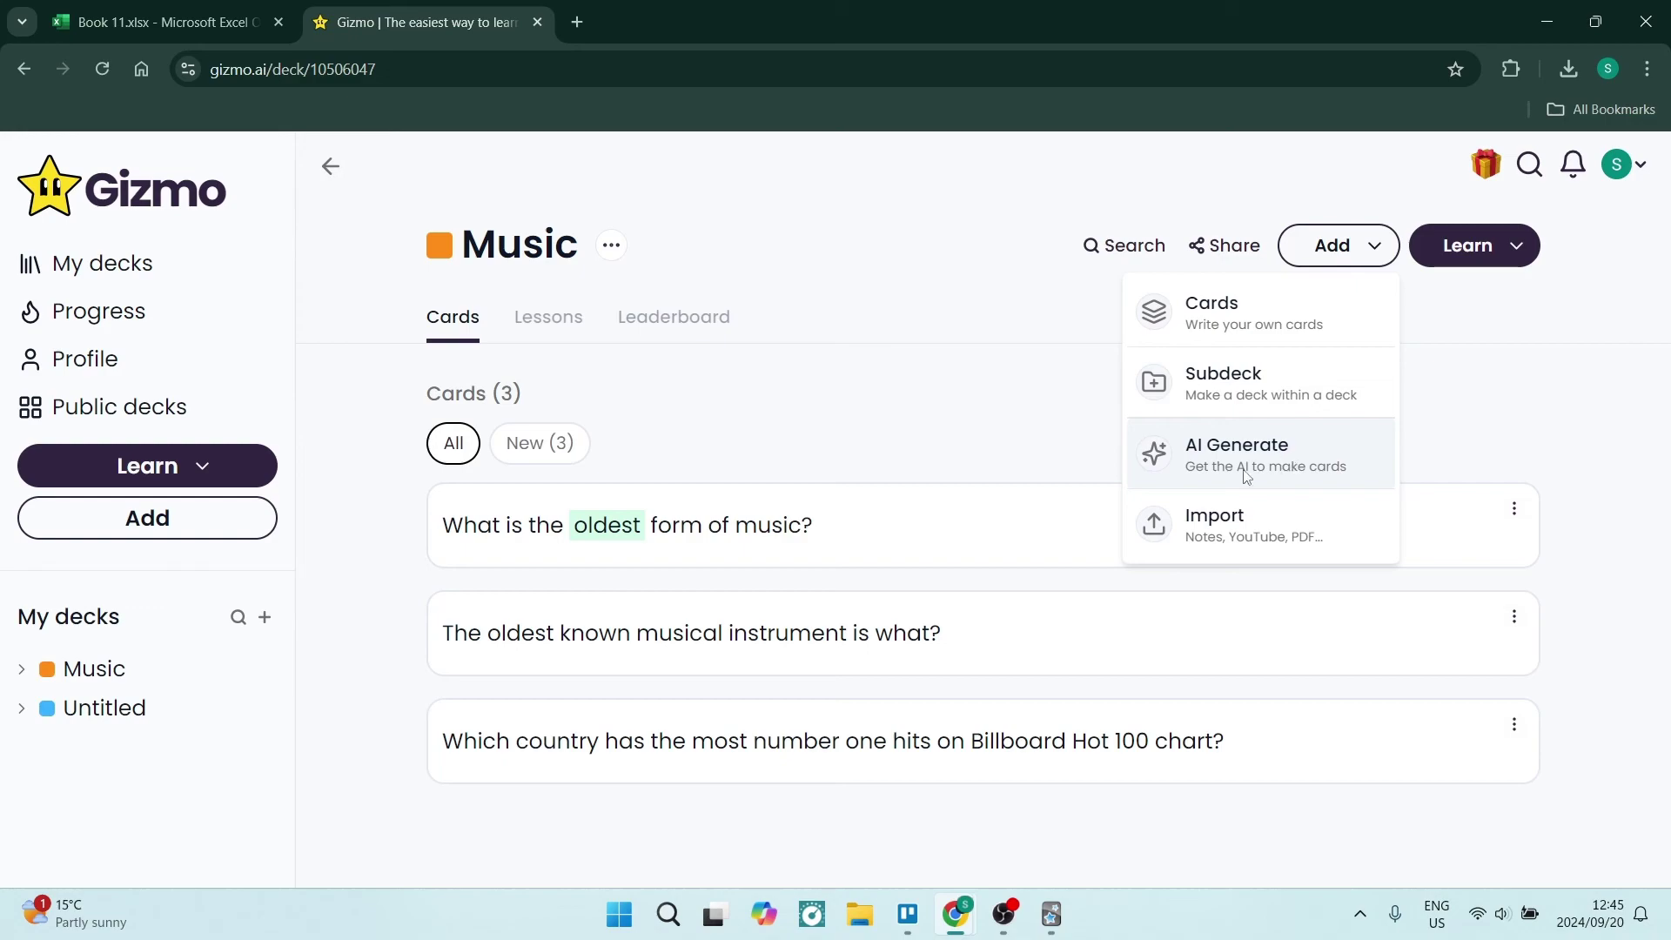
{"action": "left_click", "coordinate": [925, 224]}
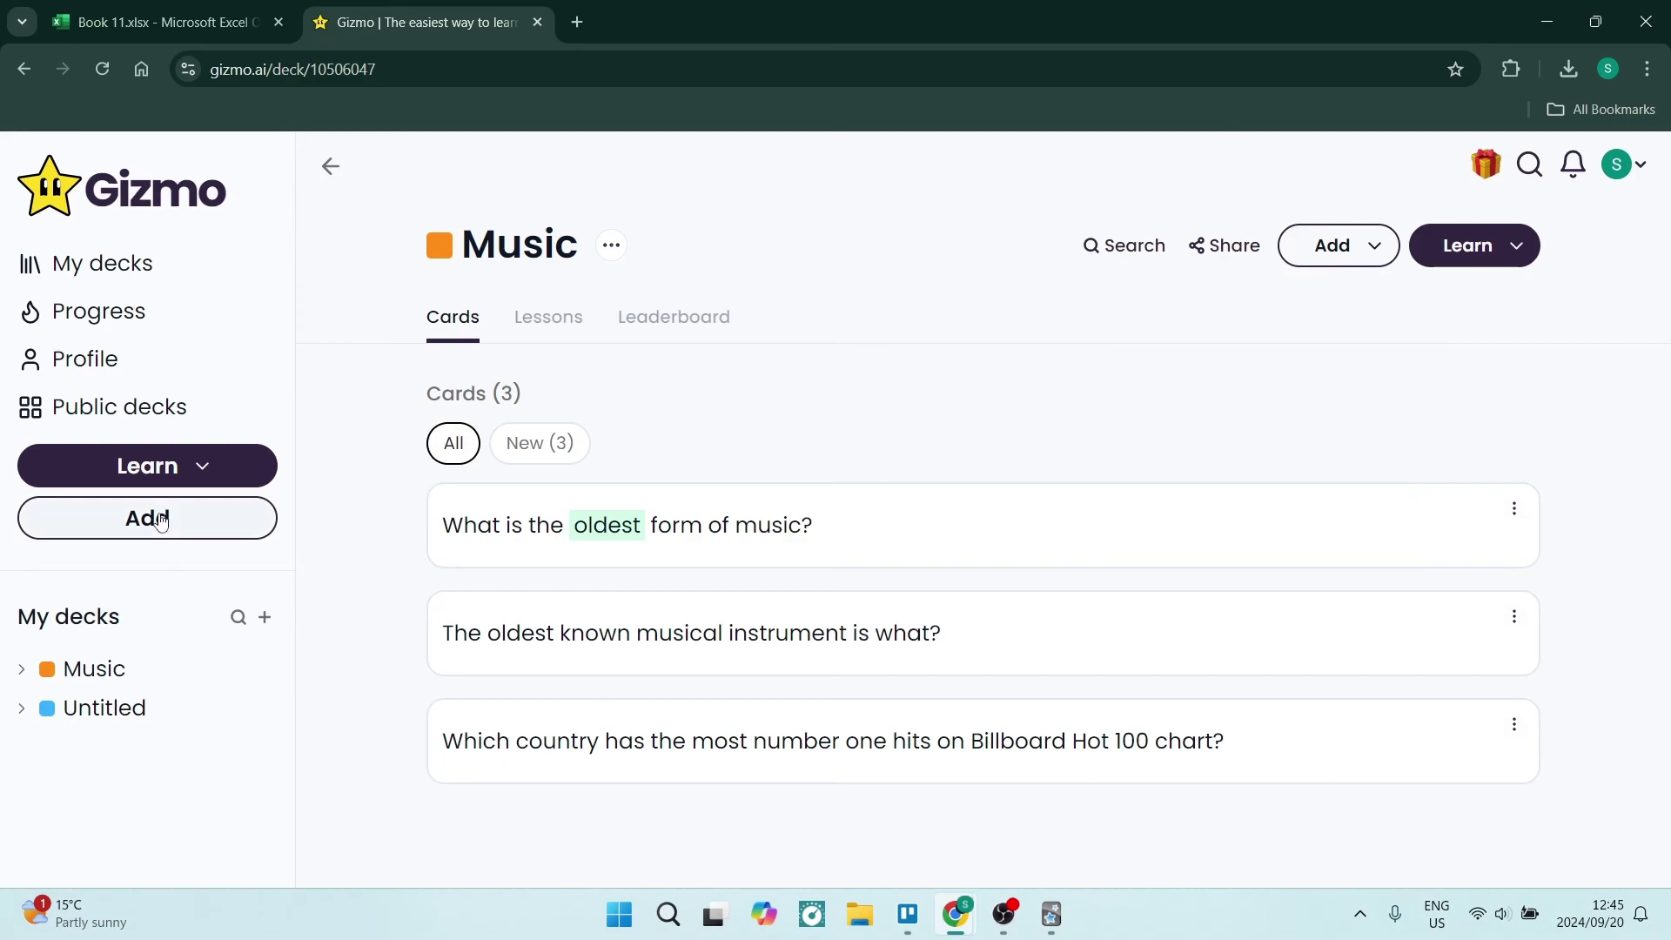
{"action": "left_click", "coordinate": [1323, 246]}
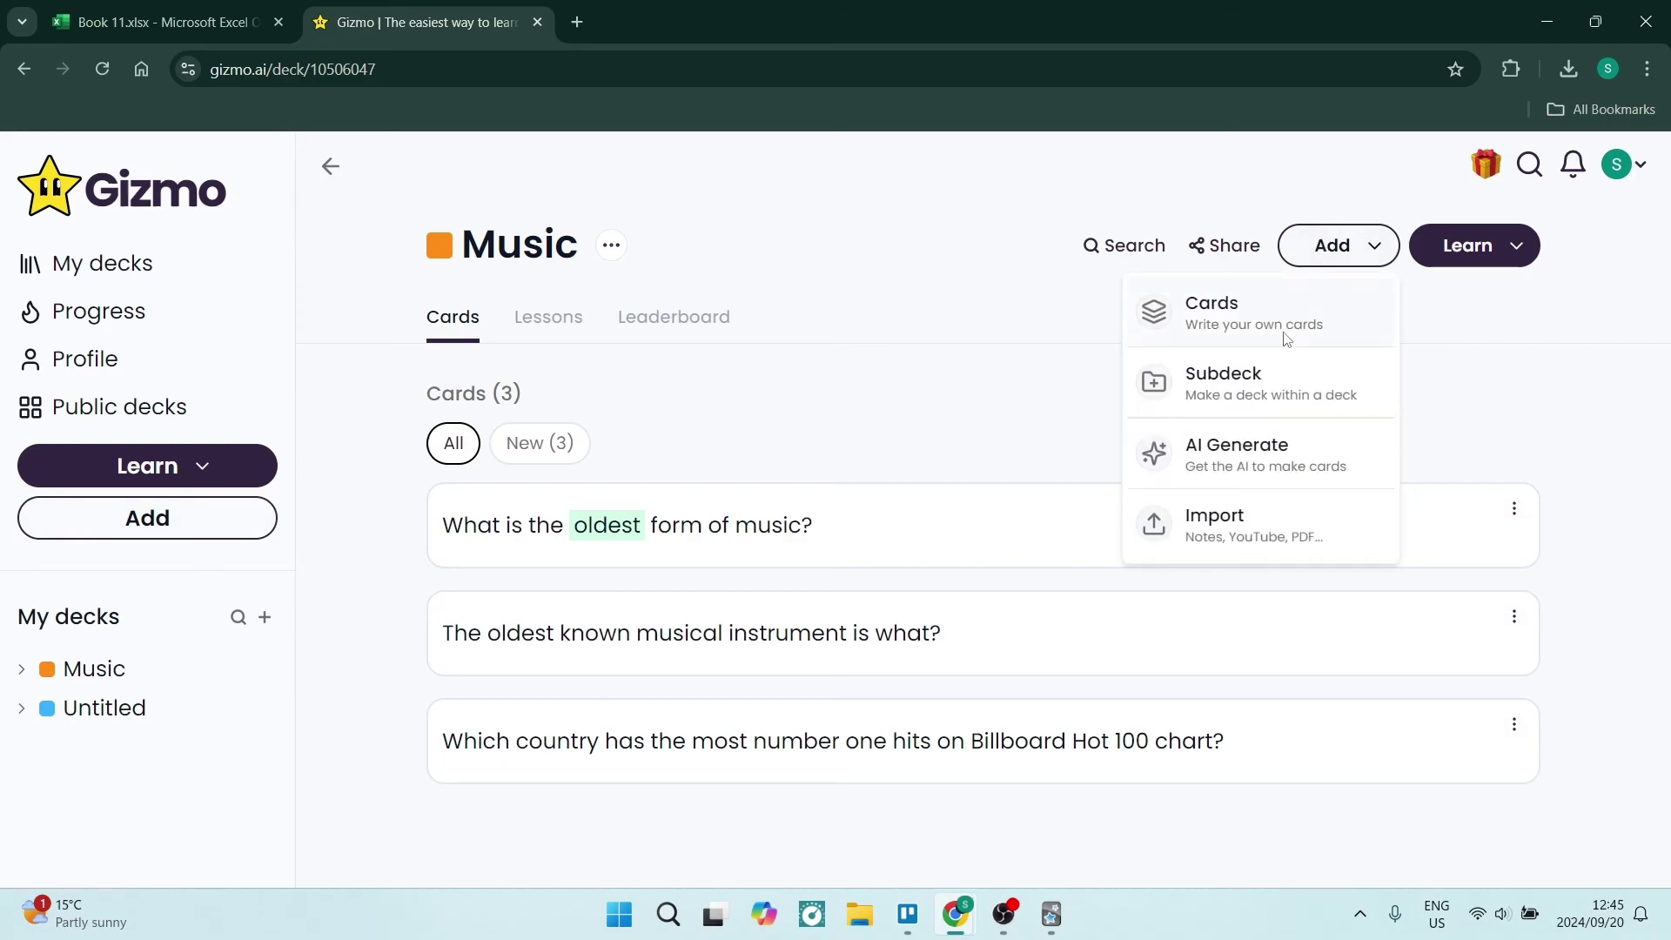
{"action": "left_click", "coordinate": [1253, 519]}
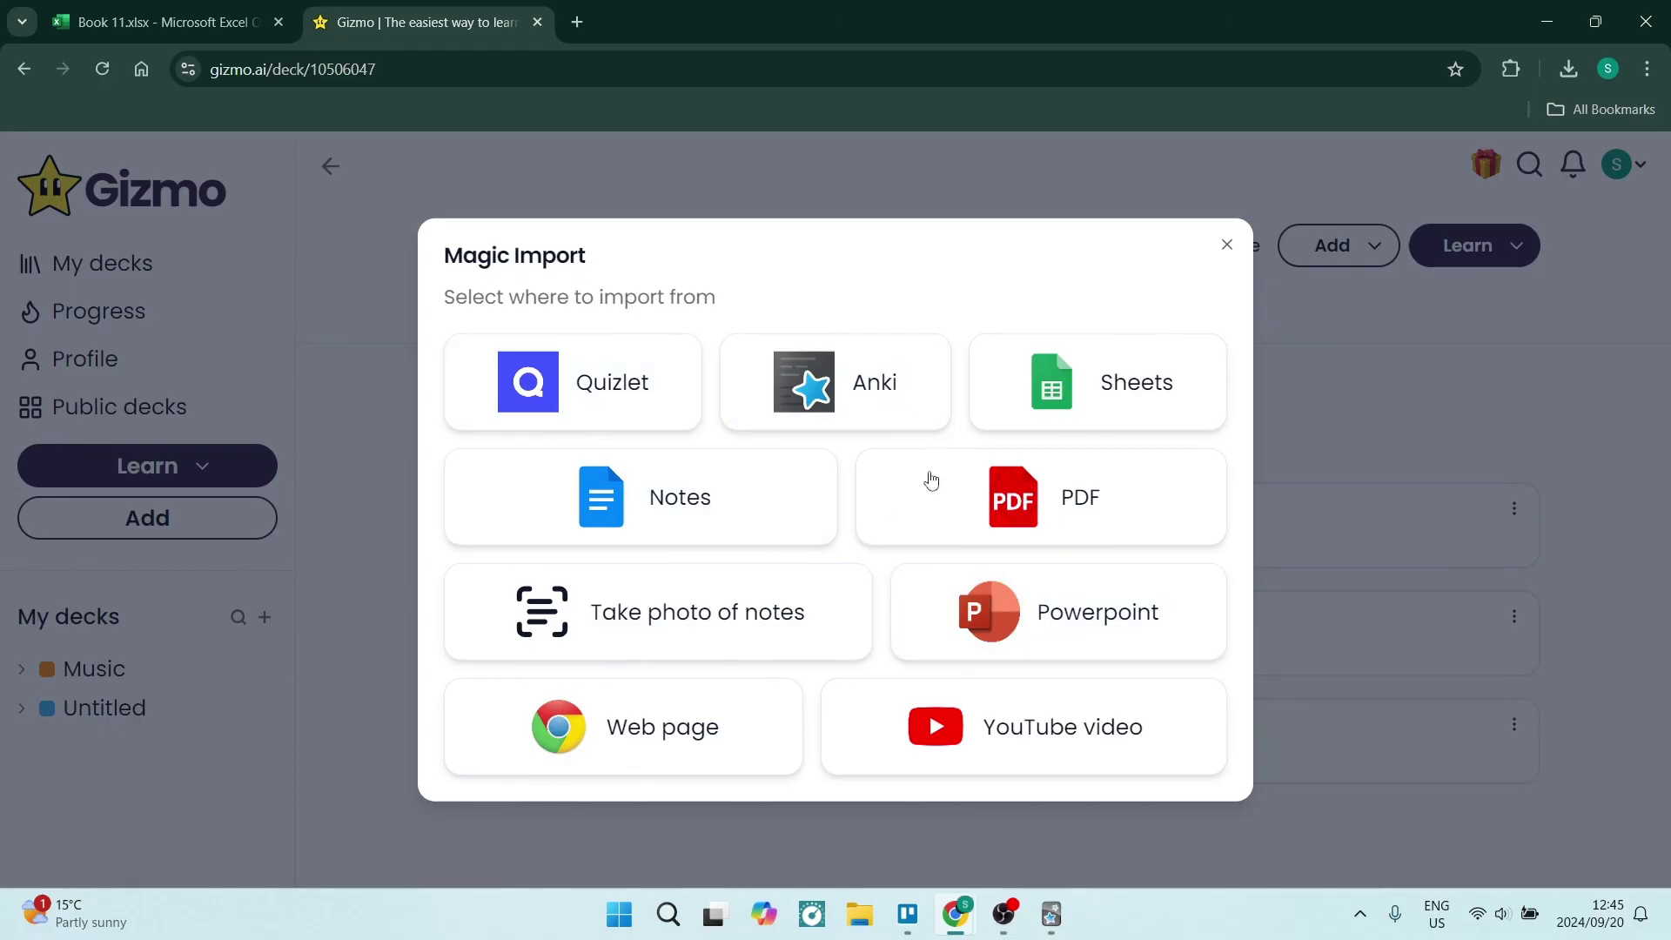
Step: Close the Magic Import dialog and look over the Music deck's three cards
{"action": "left_click", "coordinate": [1228, 247]}
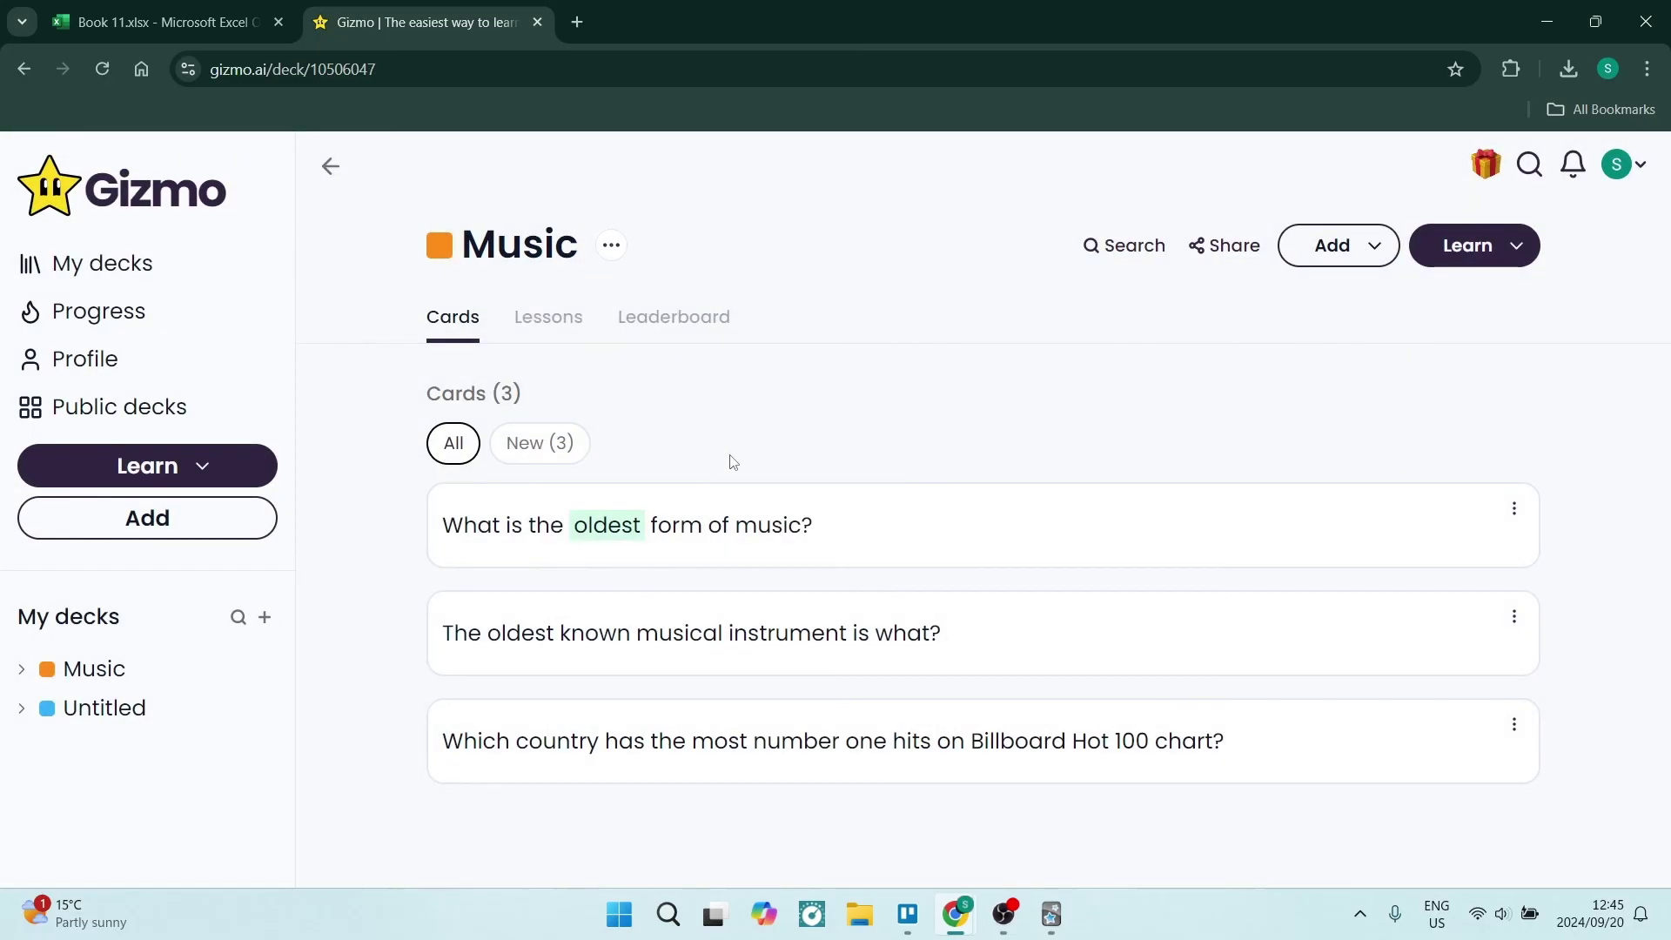
{"action": "scroll", "coordinate": [776, 565], "scroll_direction": "down", "scroll_amount": 1}
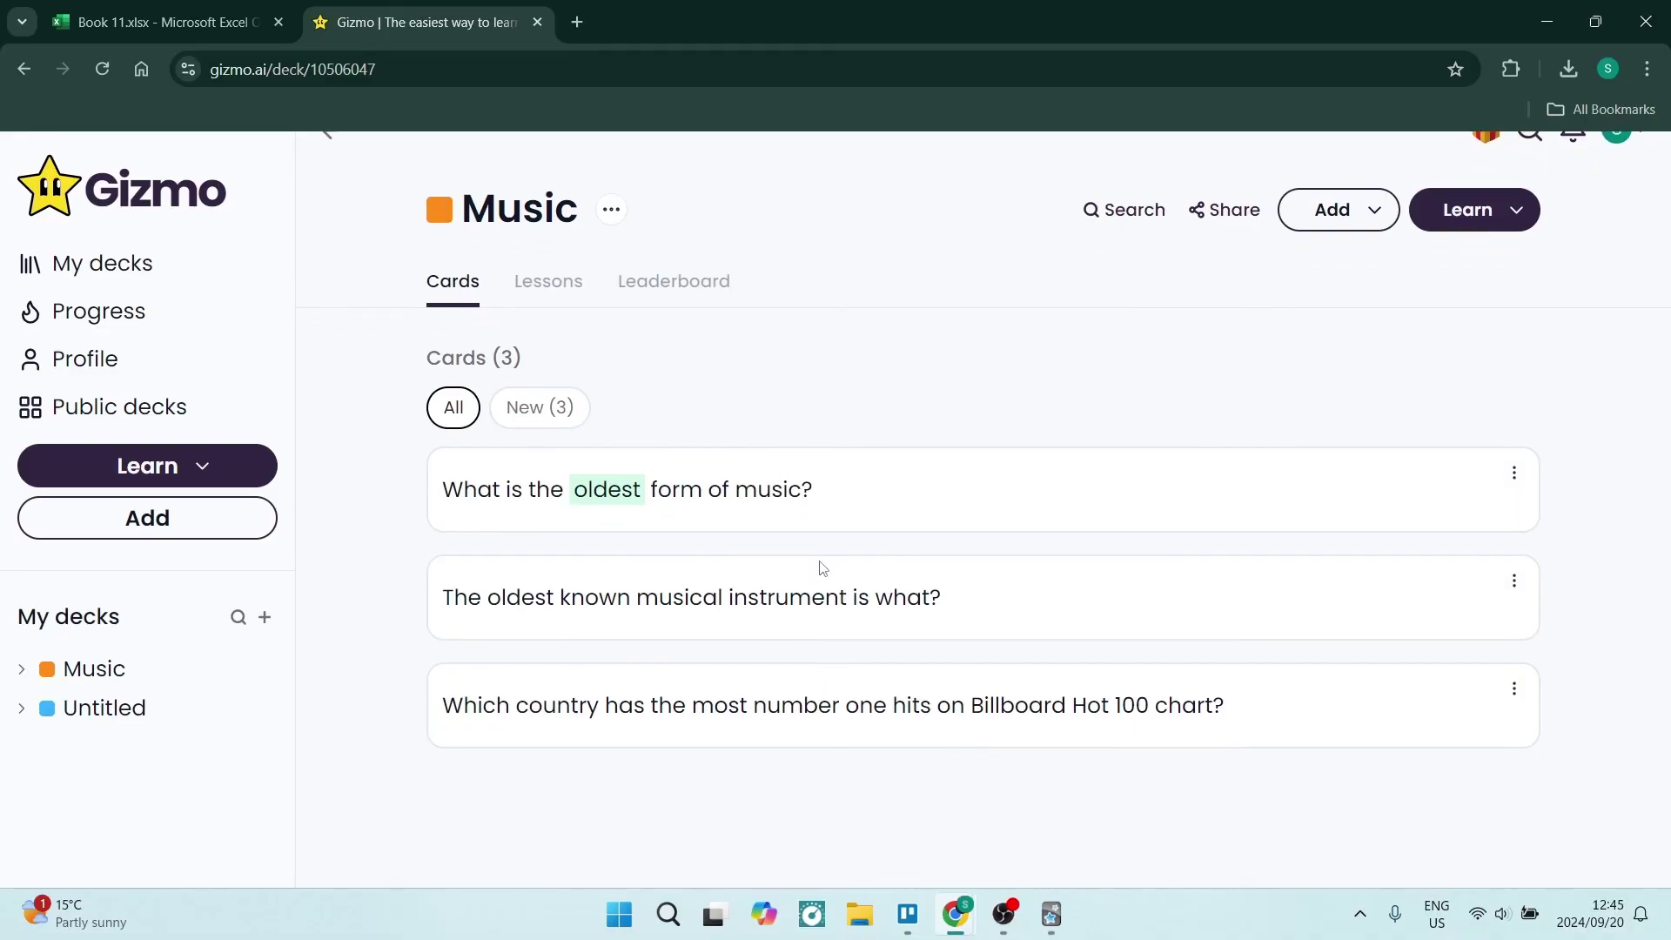
{"action": "scroll", "coordinate": [805, 479], "scroll_direction": "up", "scroll_amount": 1}
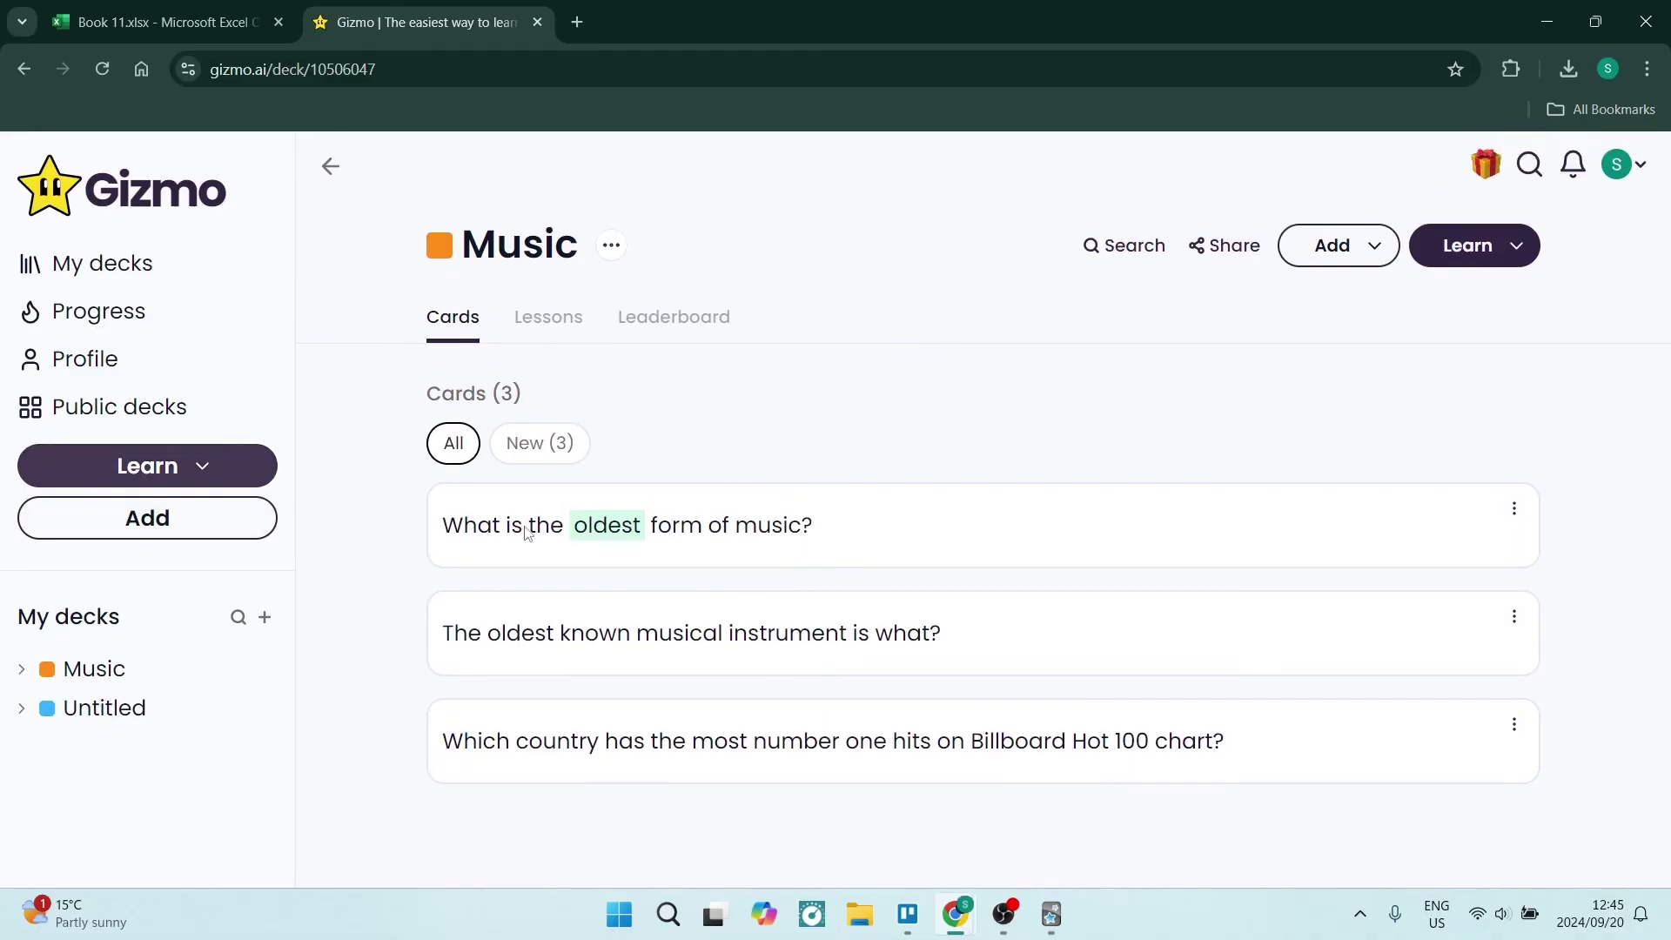